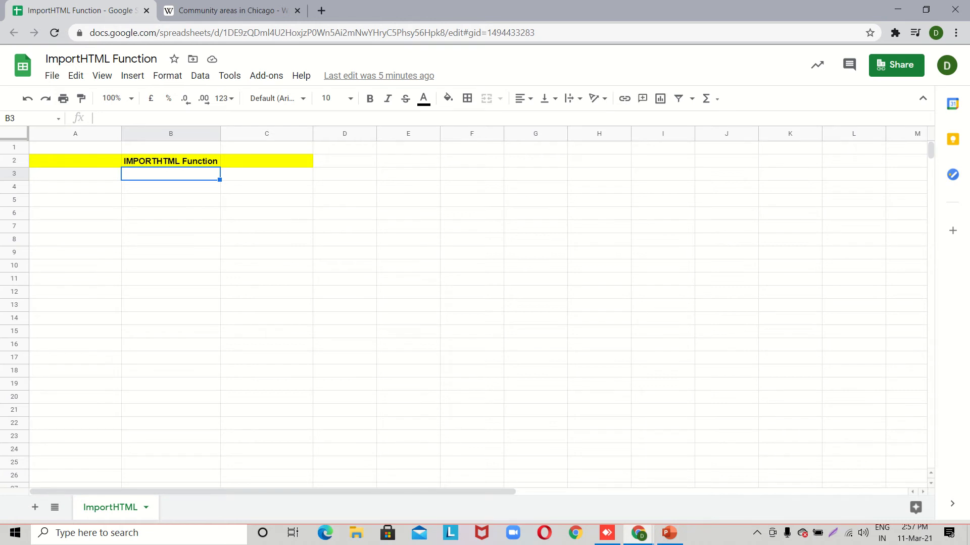
Switch to the Wikipedia article on Chicago's community areas and look through its List of community areas table
left_click(170, 161)
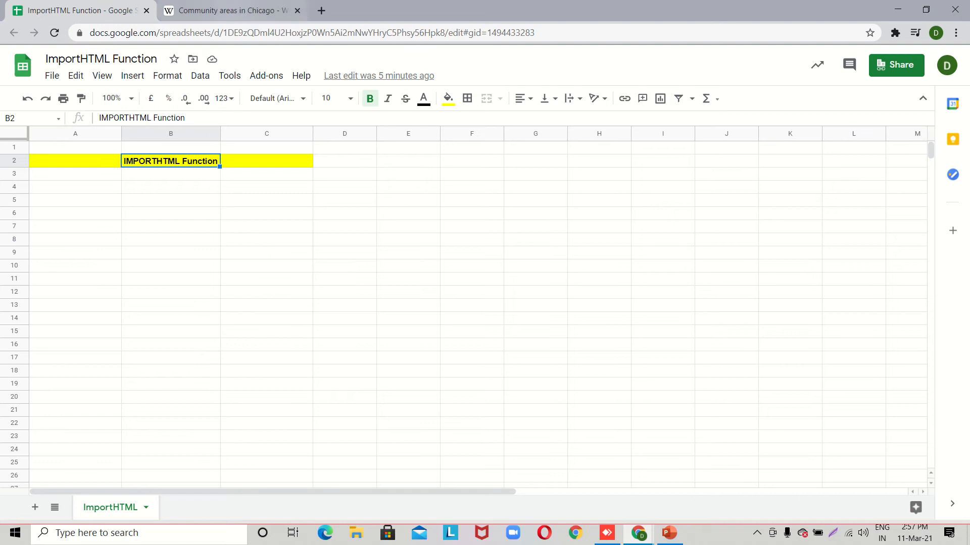
key("ctrl+Tab")
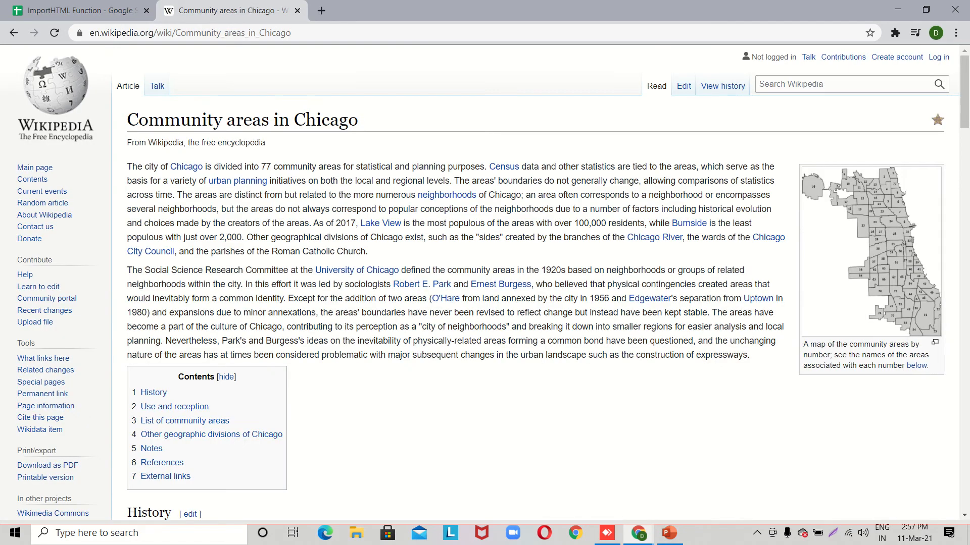
scroll(484, 282, "down", 2)
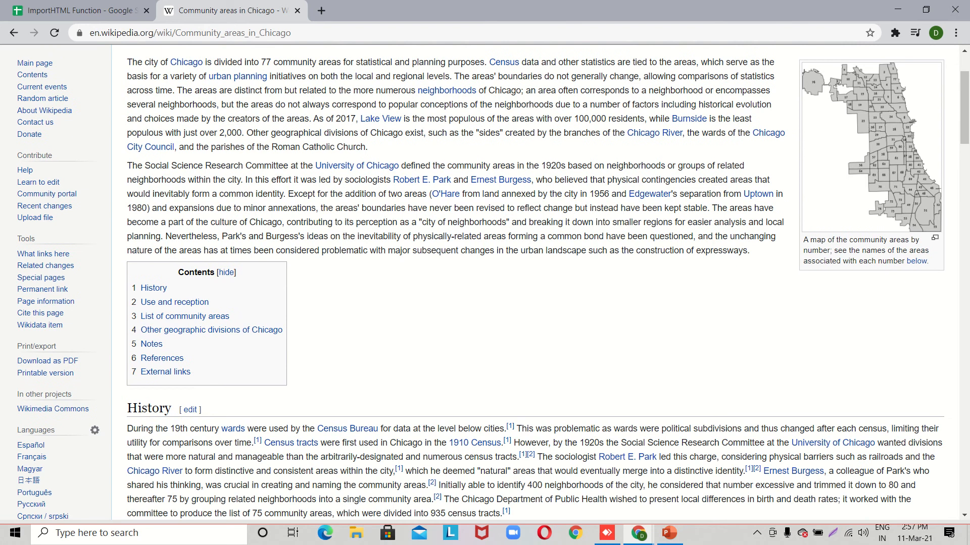
scroll(484, 283, "down", 10)
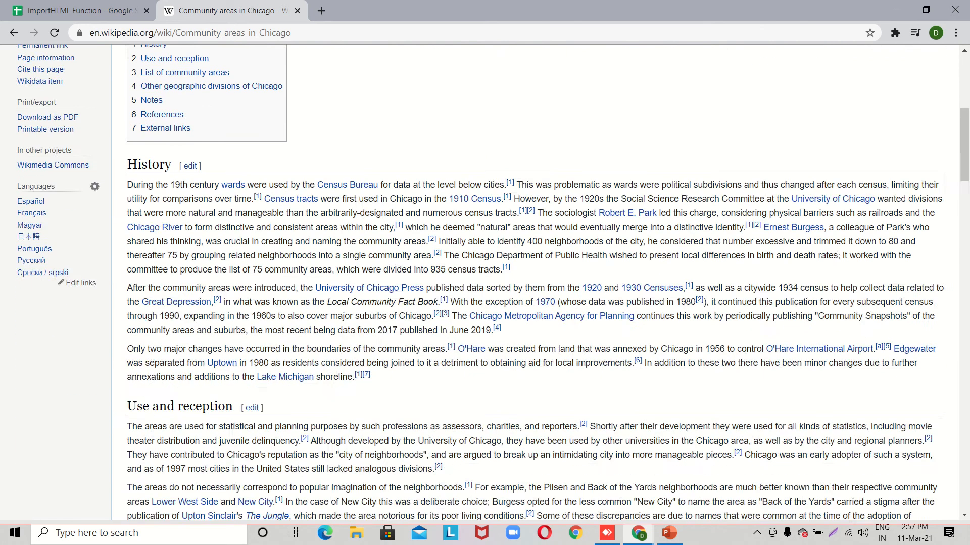
scroll(485, 282, "down", 3)
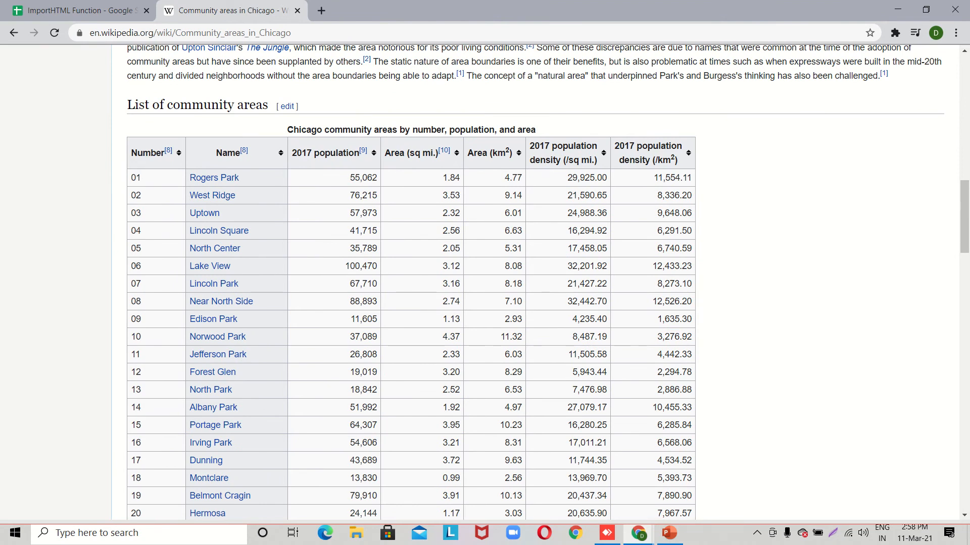
scroll(485, 283, "down", 16)
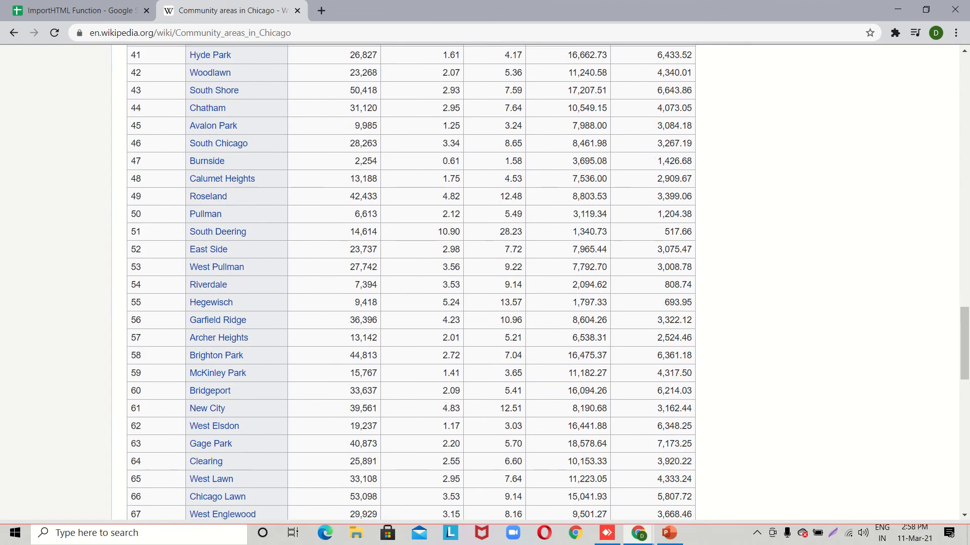
scroll(485, 283, "down", 5)
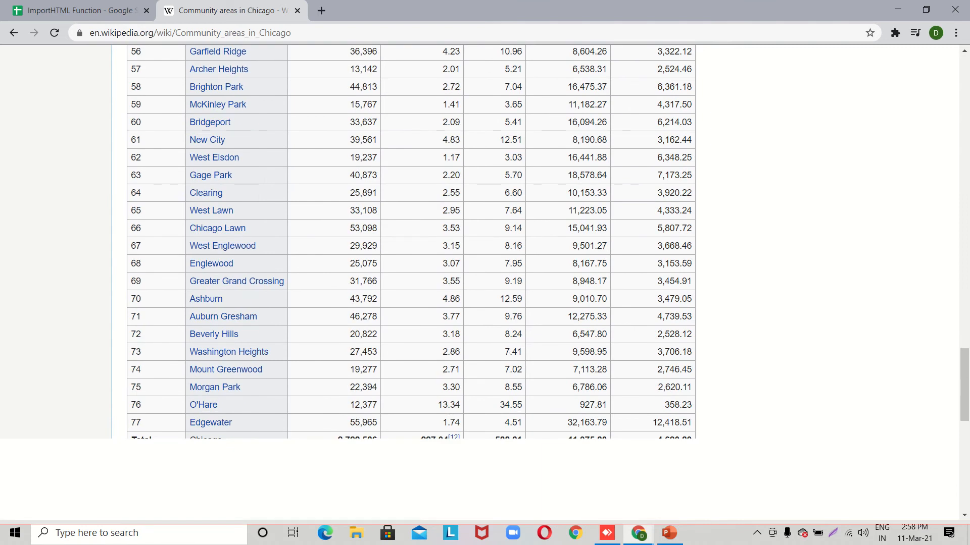
scroll(485, 283, "up", 20)
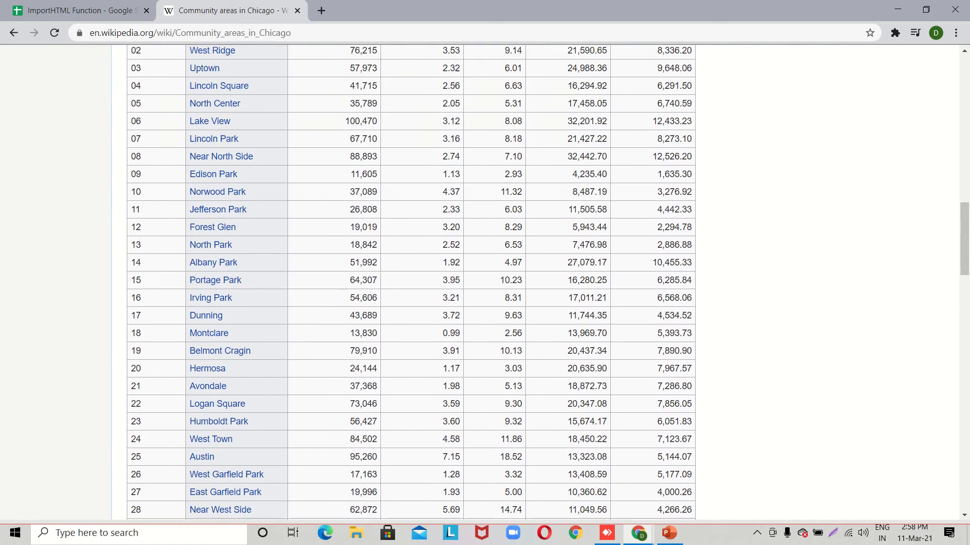
scroll(485, 283, "up", 1)
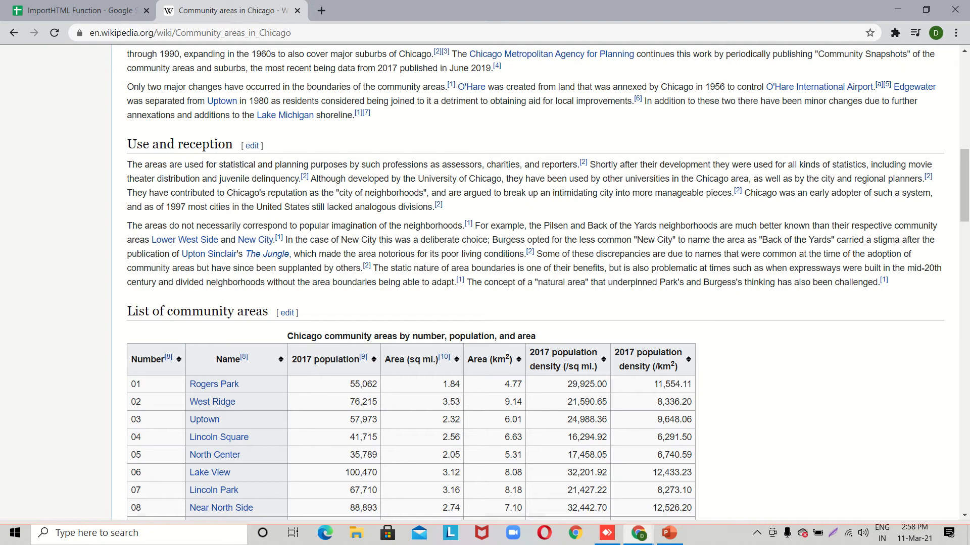
Inspect the HTML source of the community areas table, examining its table and header tags, and close the inspector
left_click_drag(713, 361, 363, 348)
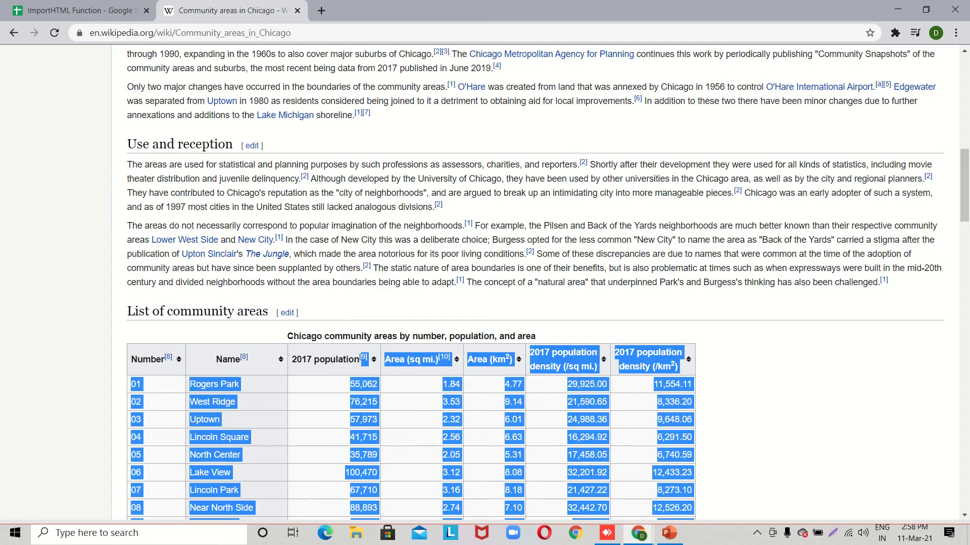
right_click(387, 348)
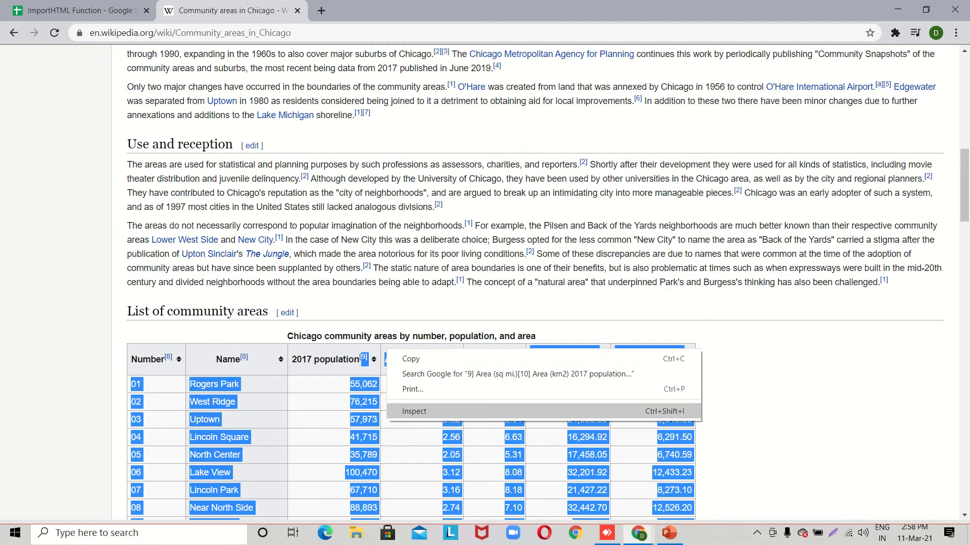
left_click(414, 411)
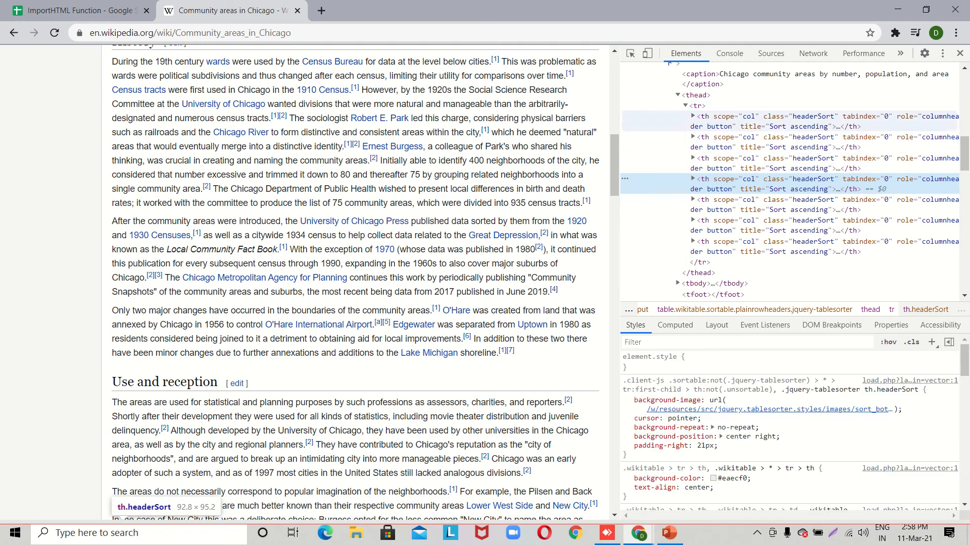
scroll(788, 225, "up", 3)
scroll(787, 225, "up", 1)
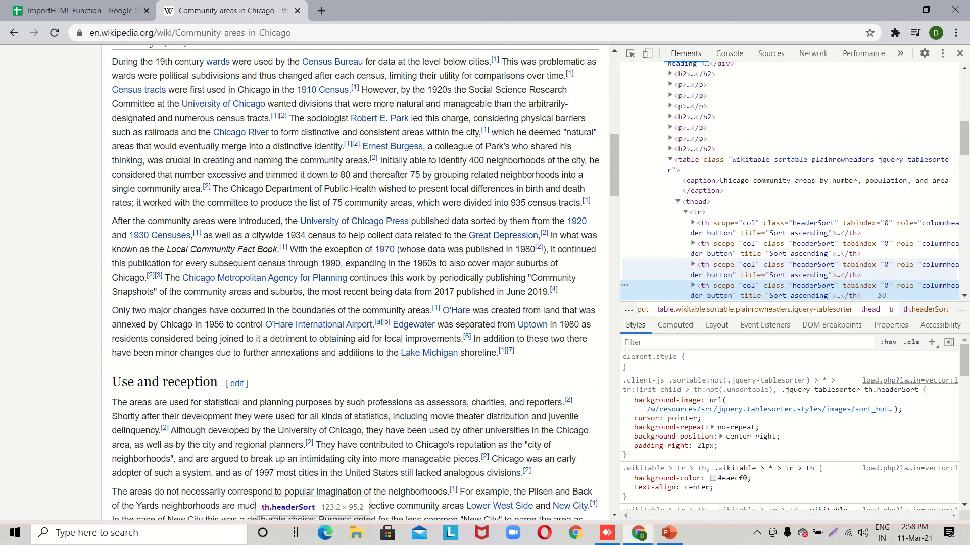
scroll(354, 282, "down", 9)
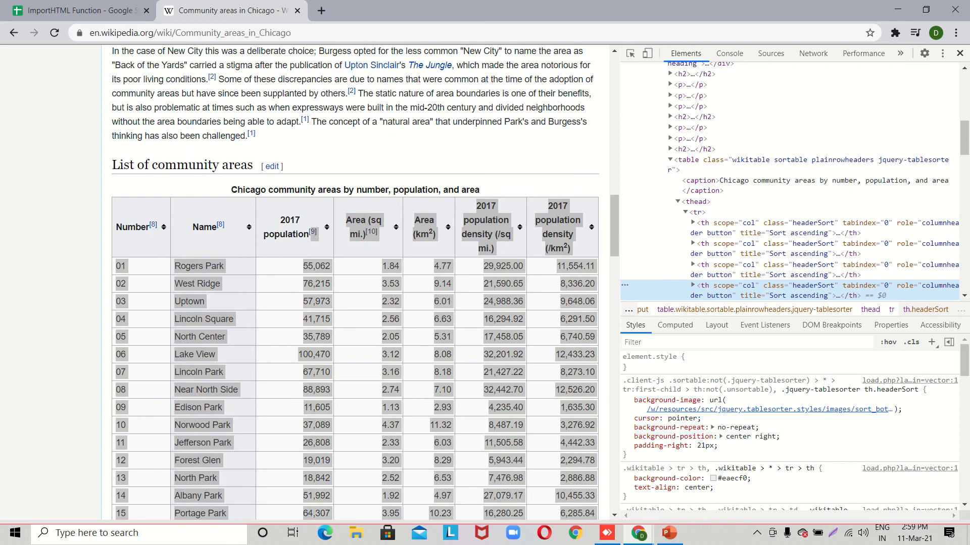
left_click(960, 54)
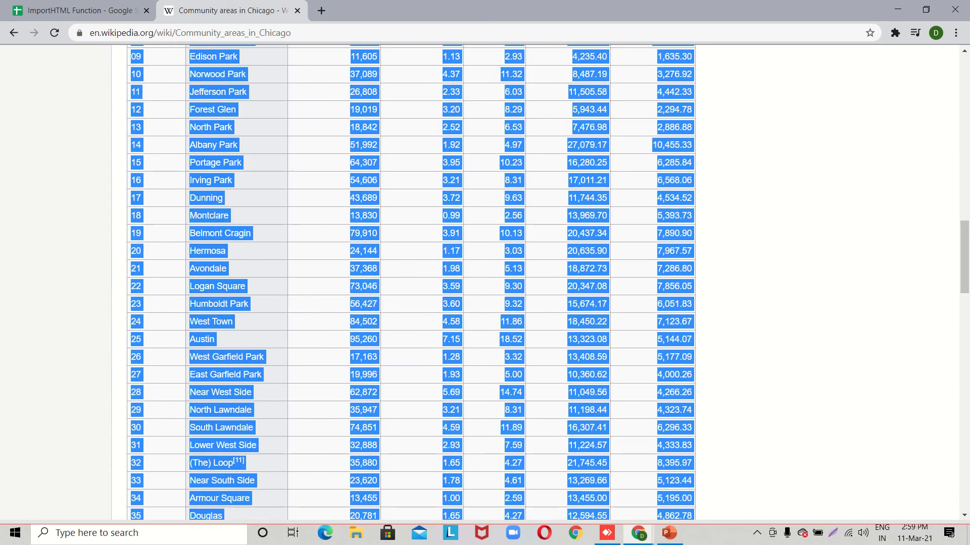
Review the article from the community areas table's header through its Total row and down to the external links
scroll(485, 283, "up", 9)
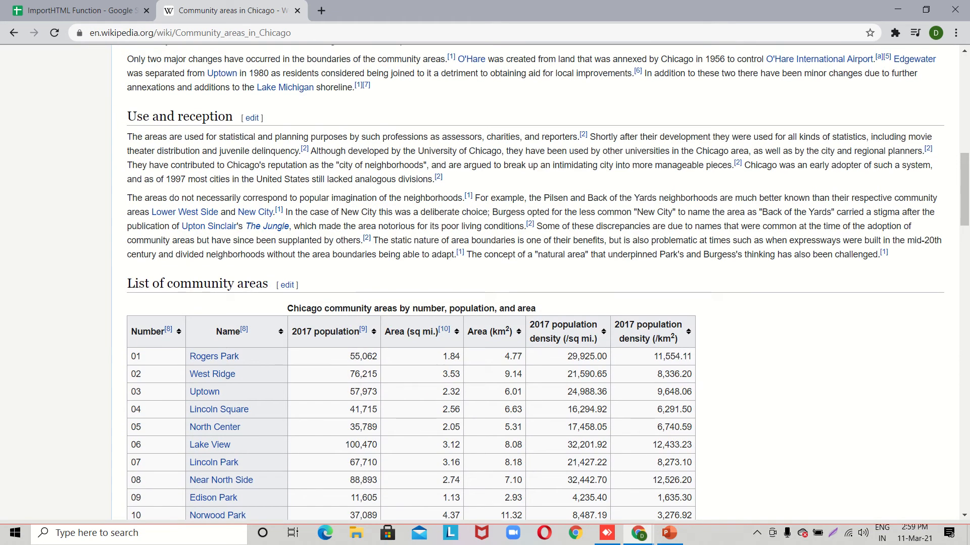
scroll(485, 282, "down", 10)
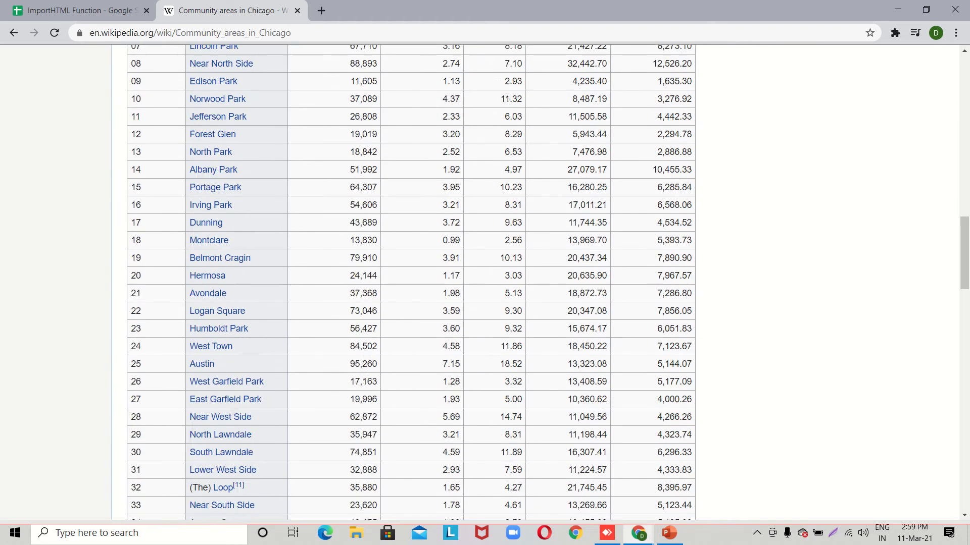
scroll(485, 283, "down", 9)
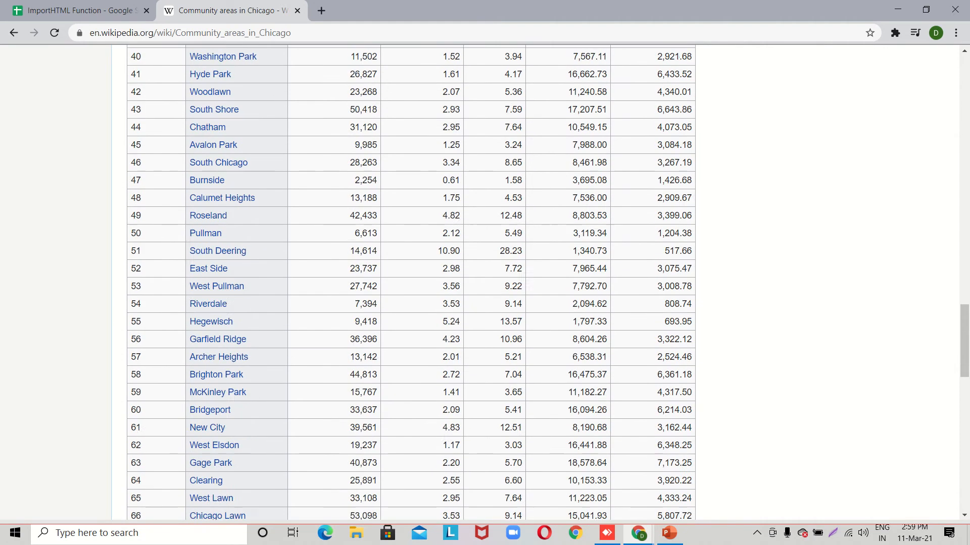
scroll(485, 283, "down", 5)
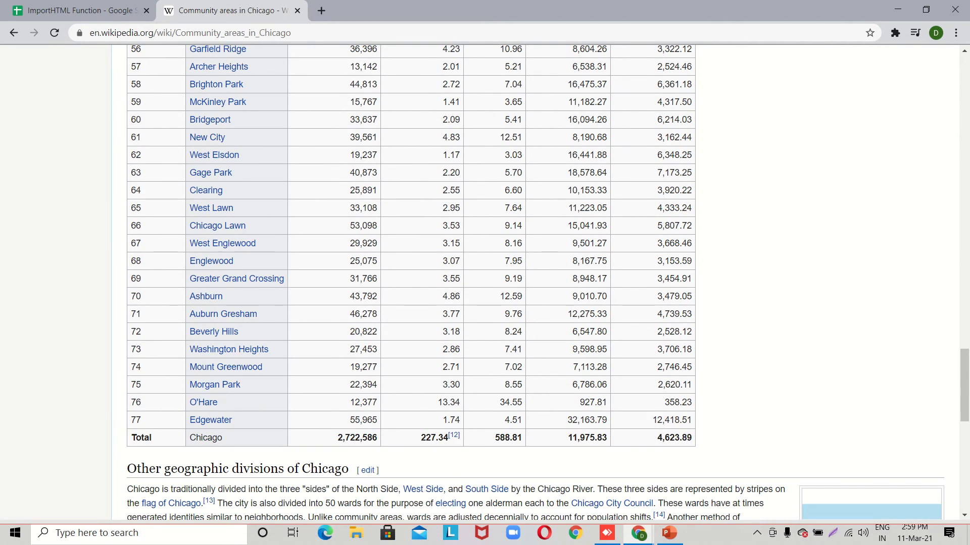
scroll(485, 283, "down", 8)
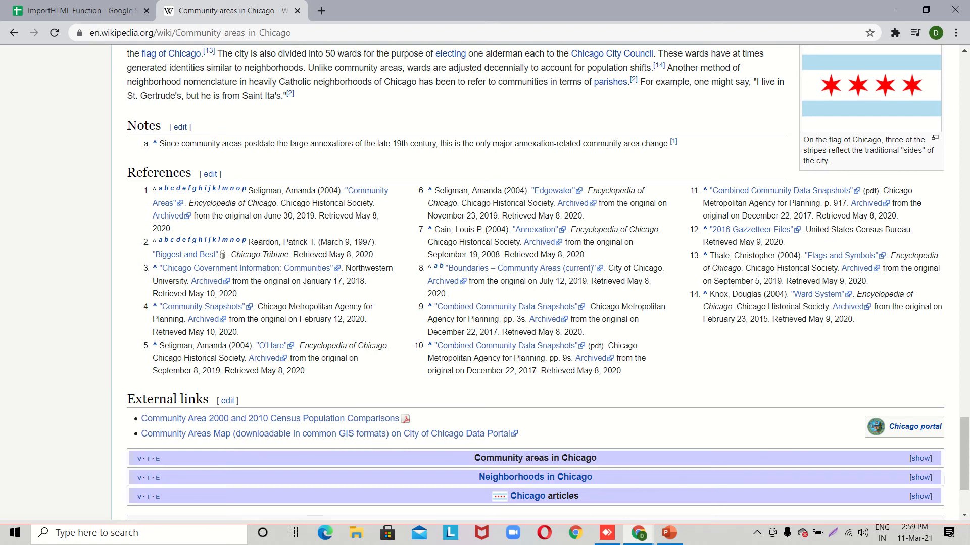
scroll(484, 282, "up", 6)
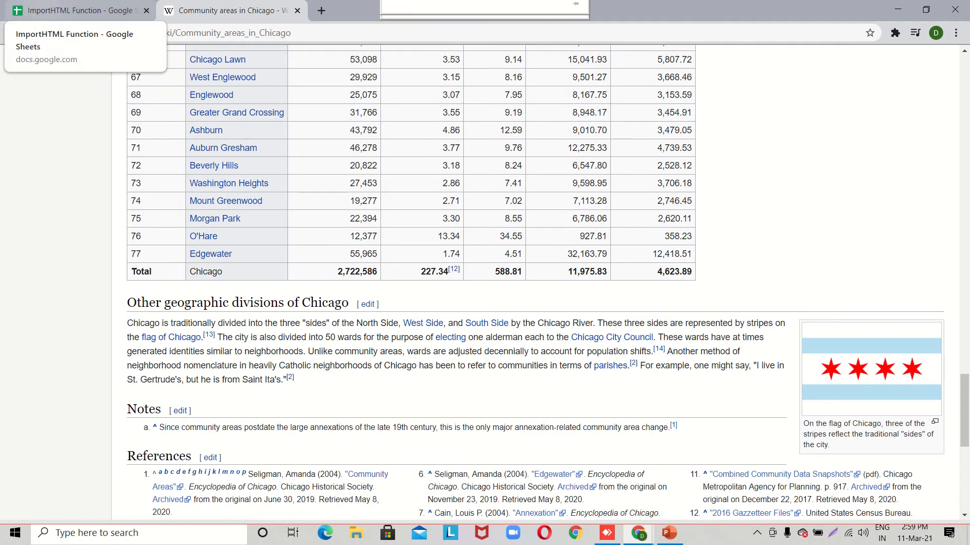
Return to the Google Sheets spreadsheet and start an IMPORTHTML formula in cell B4 with an empty pair of quotes for the URL
left_click(76, 9)
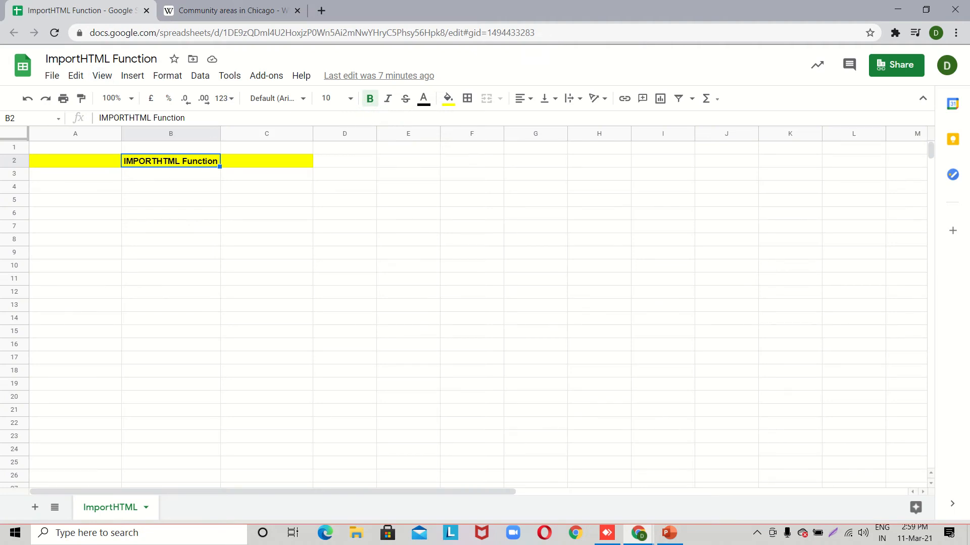
left_click(171, 187)
type("=import")
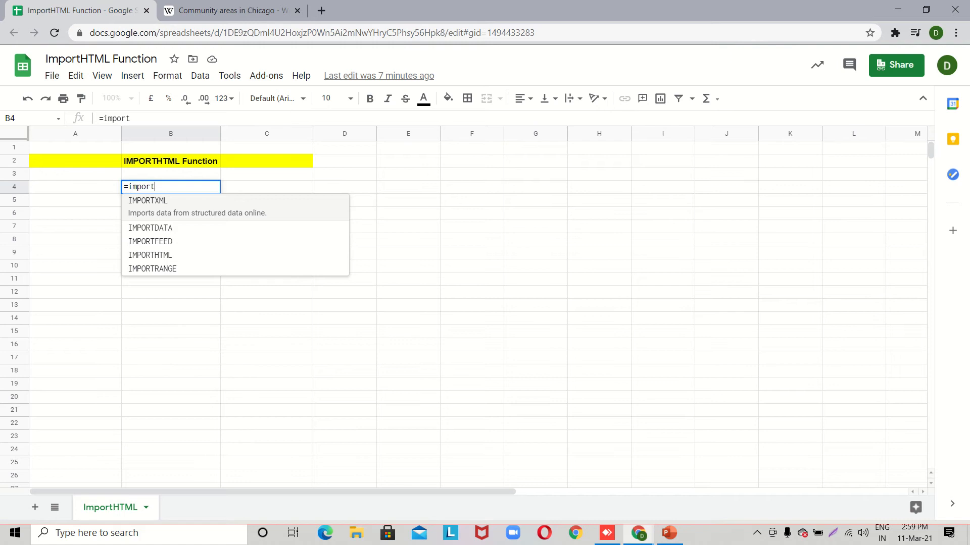
type("ht")
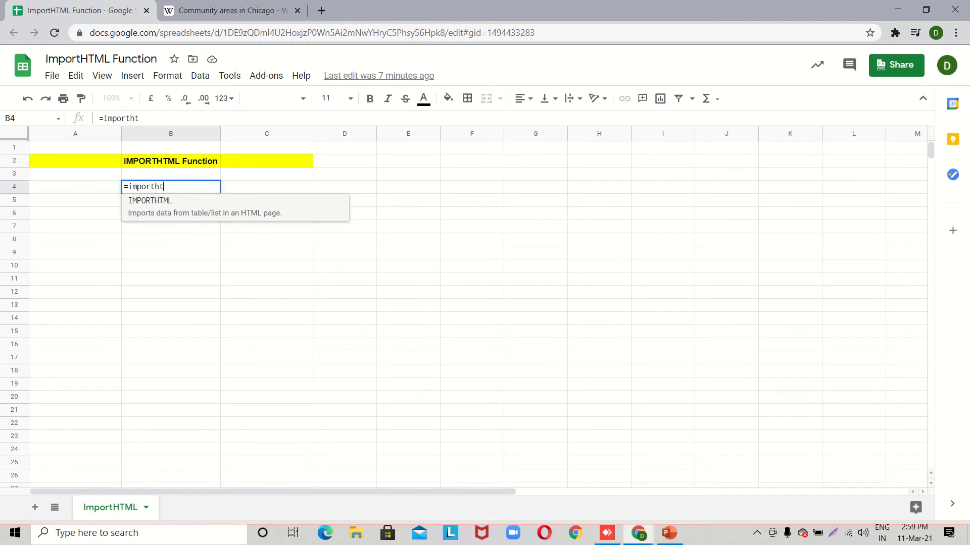
key("Tab")
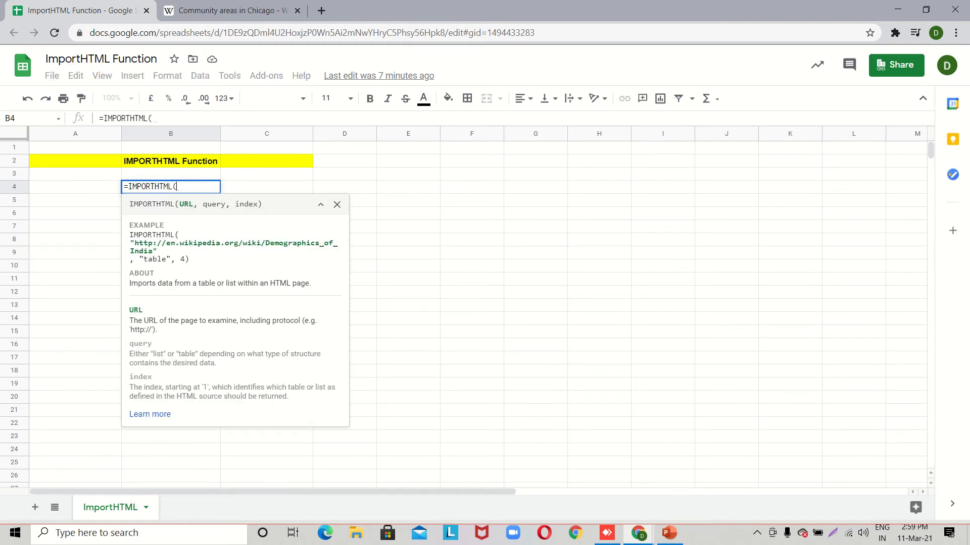
type("\"\"")
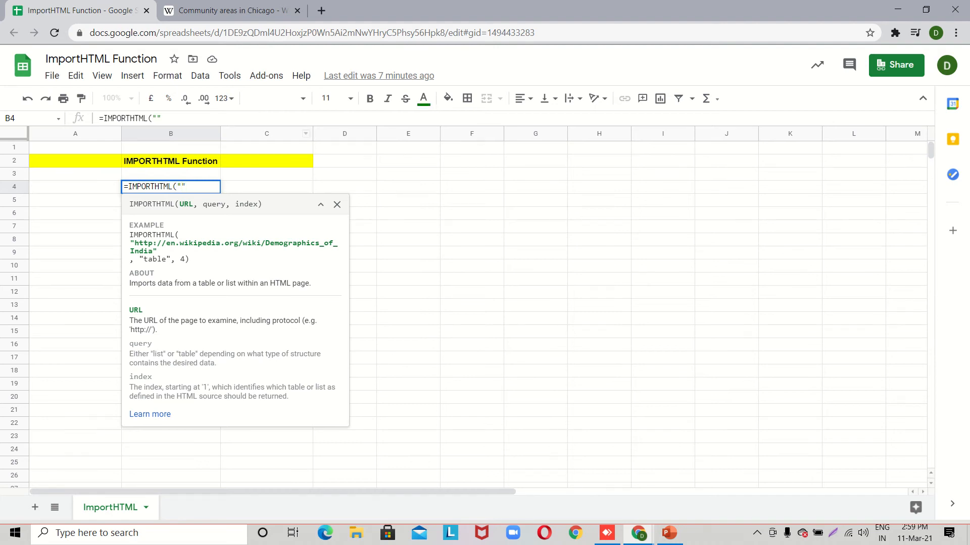
Copy the Wikipedia article's web address and paste it between the quotes as the formula's URL argument
left_click(233, 10)
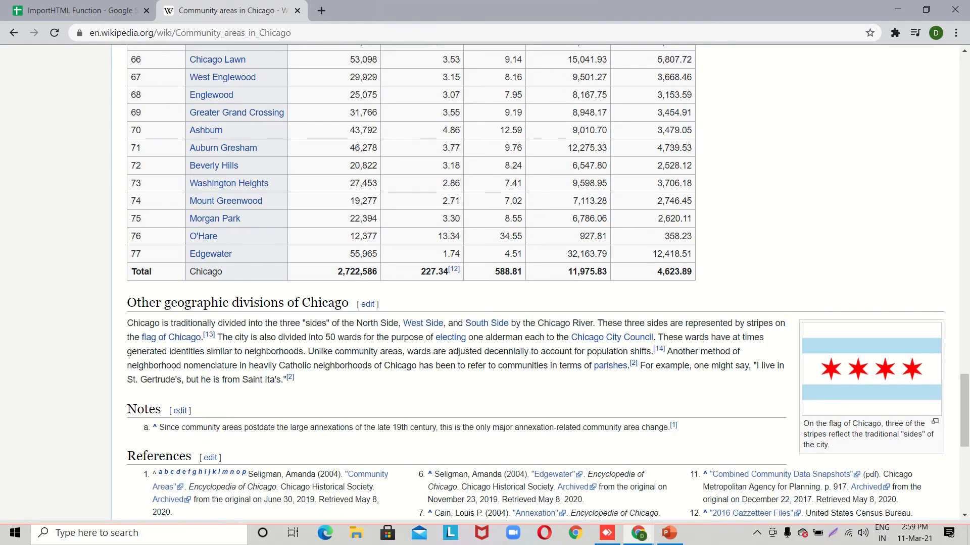
key("ctrl+l")
key("ctrl+c")
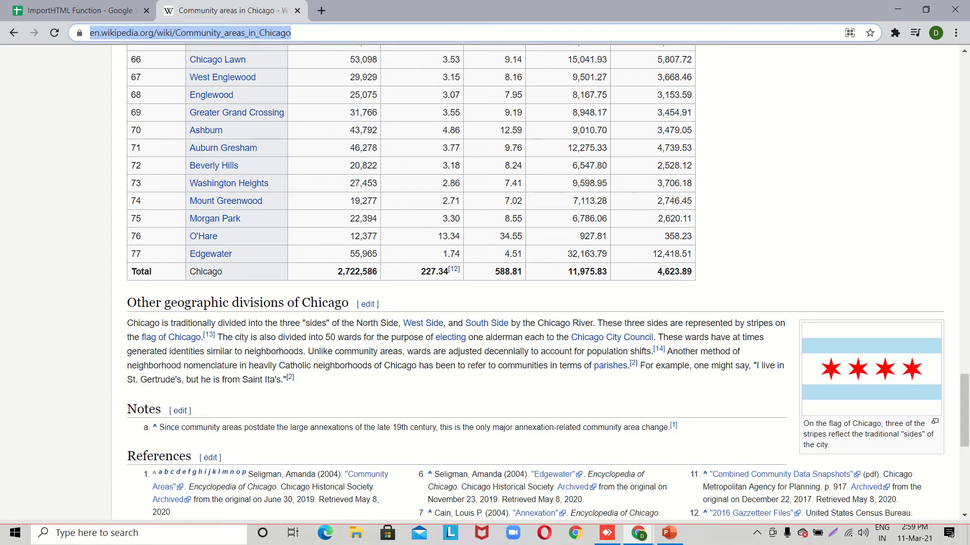
left_click(81, 10)
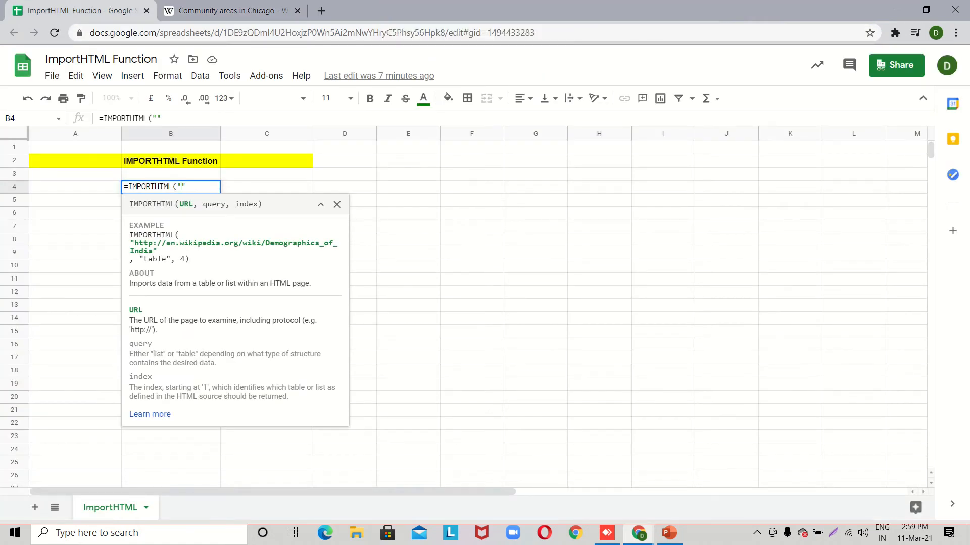
key("ctrl+v")
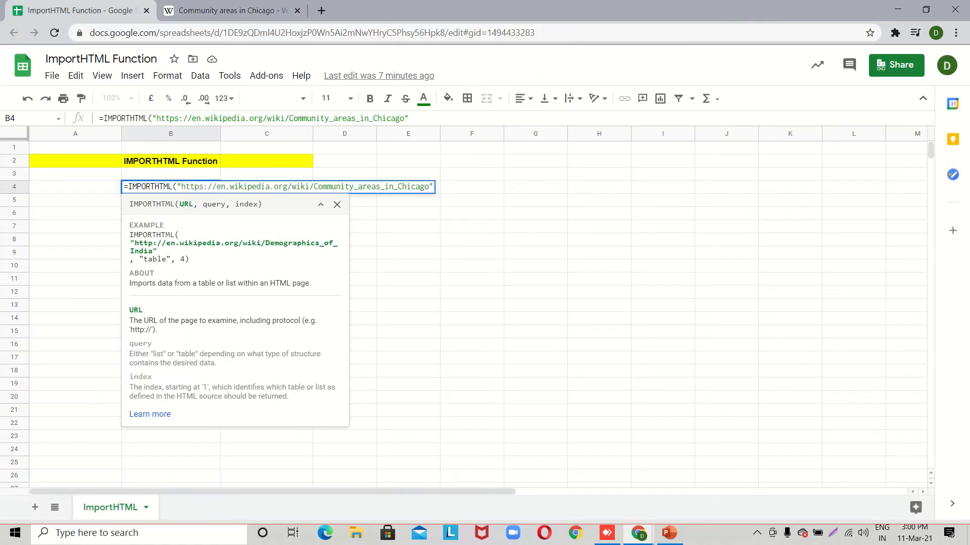
Add "table" as the formula's query argument, followed by a comma for the index argument
type(",")
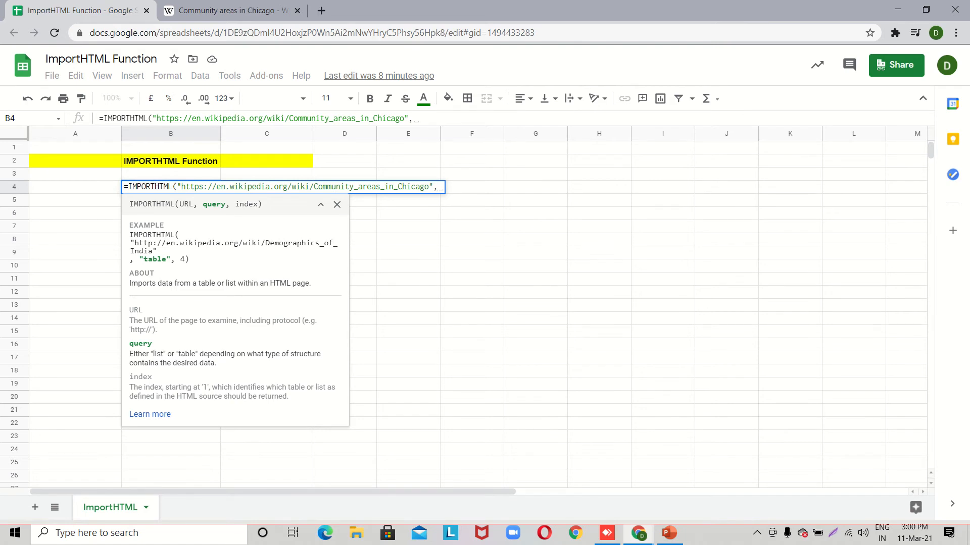
type("\"")
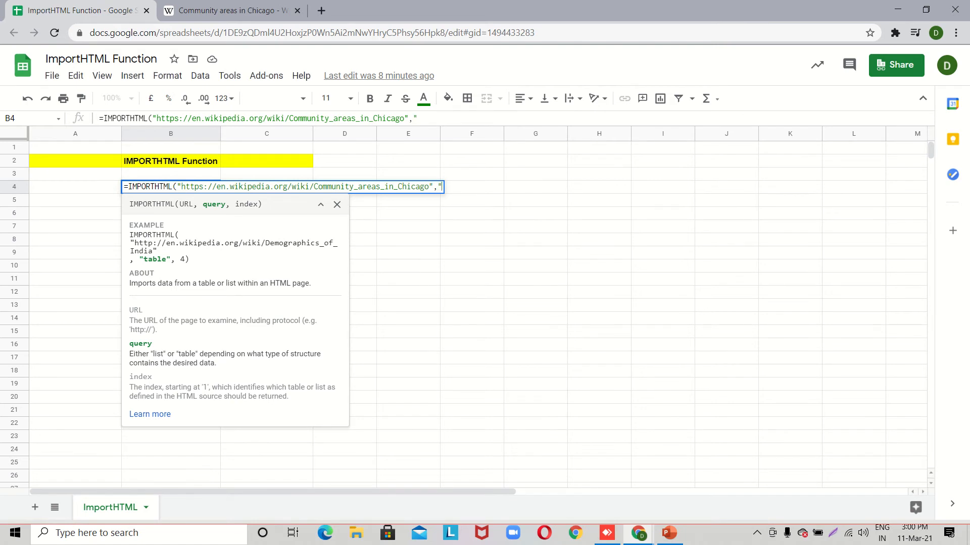
type("table\"")
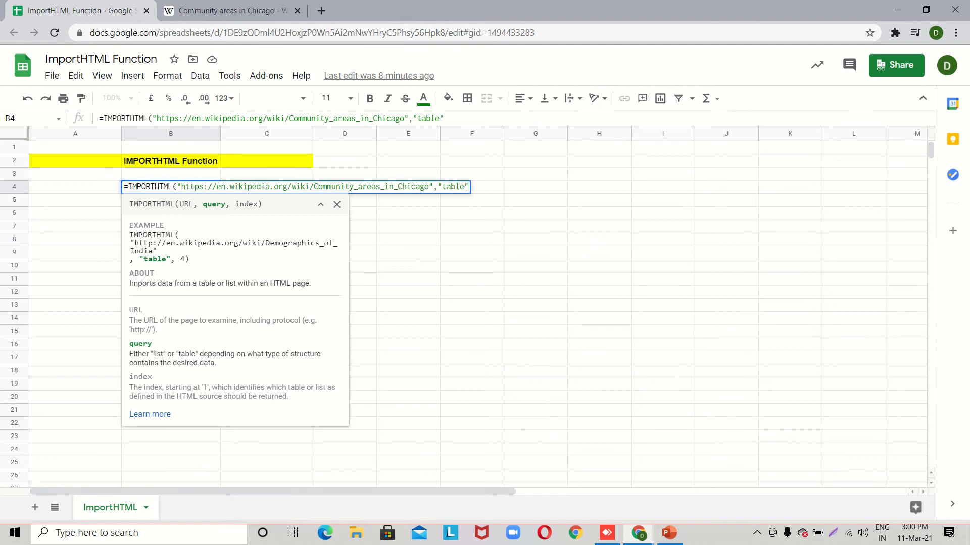
type(",")
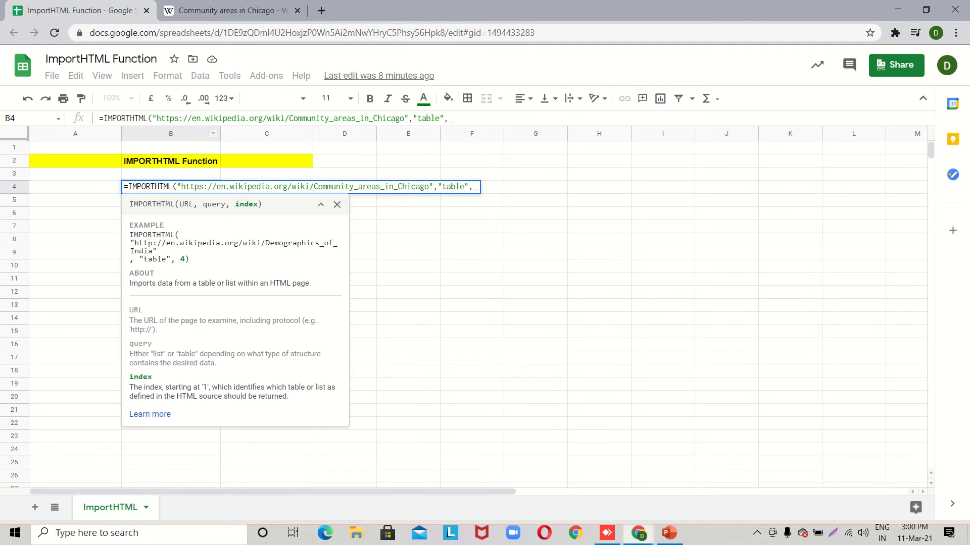
Check the community areas table's place in the Wikipedia article and complete the IMPORTHTML formula in B4 with index 1
left_click(228, 10)
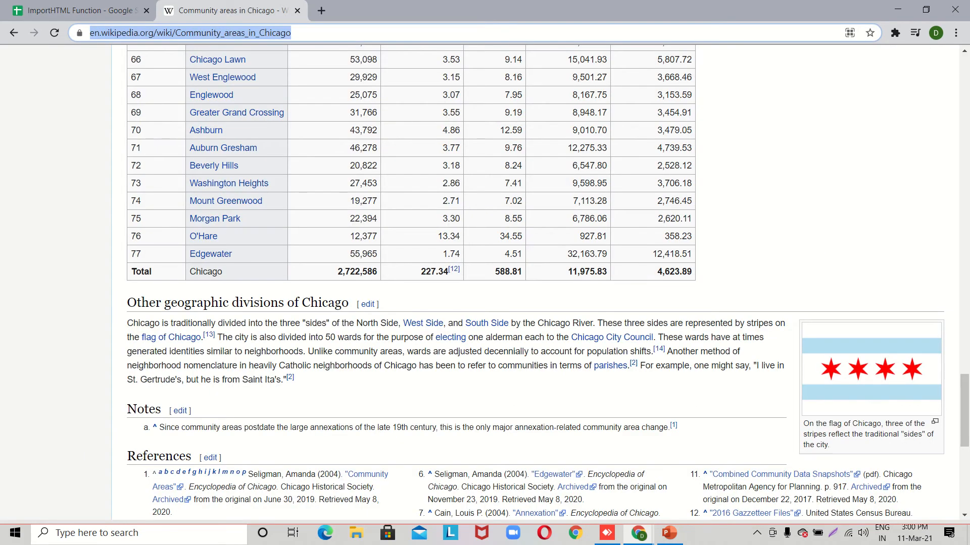
scroll(484, 283, "up", 13)
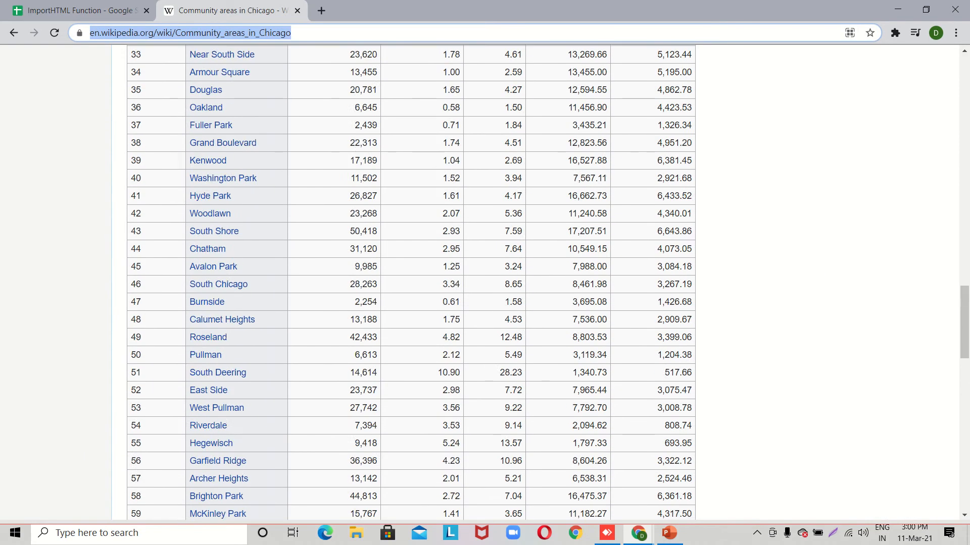
scroll(485, 283, "up", 10)
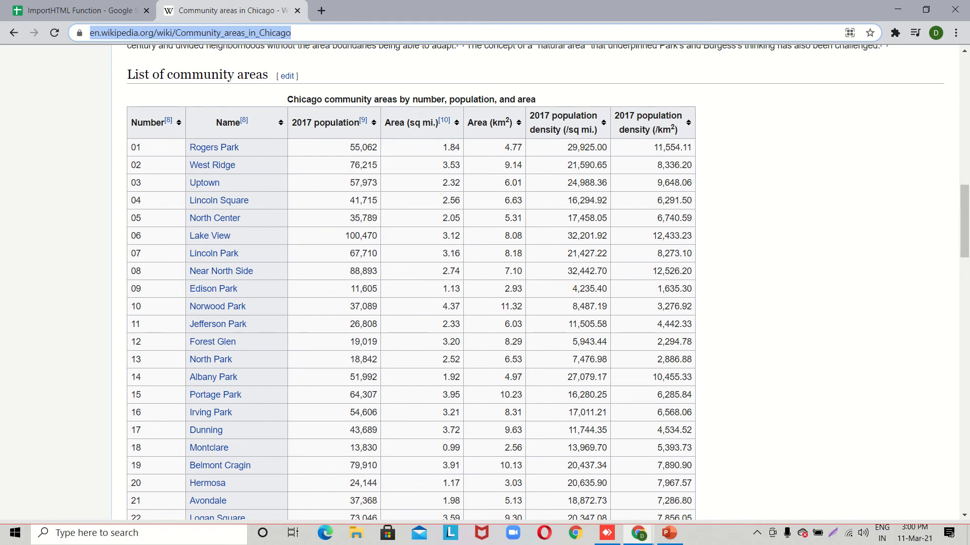
scroll(548, 282, "down", 8)
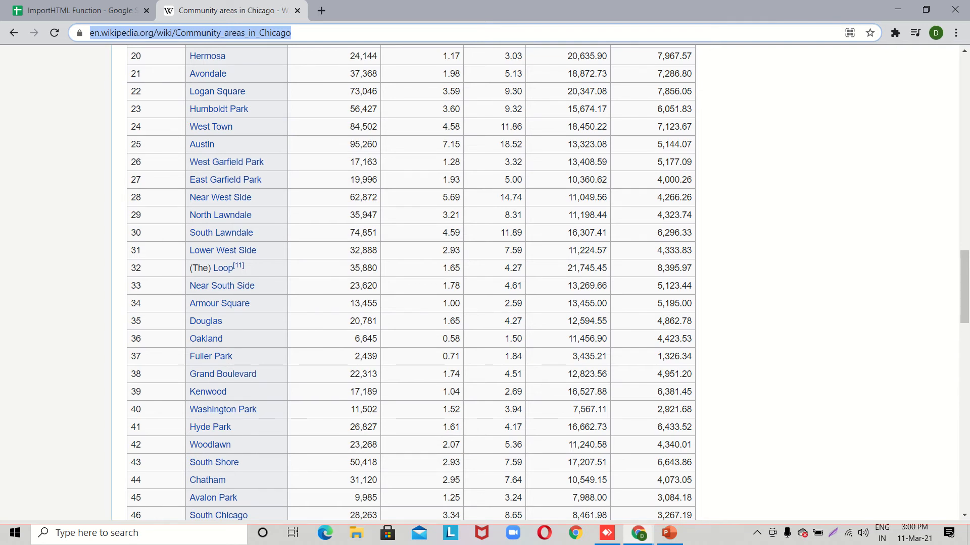
key("ctrl+shift+Tab")
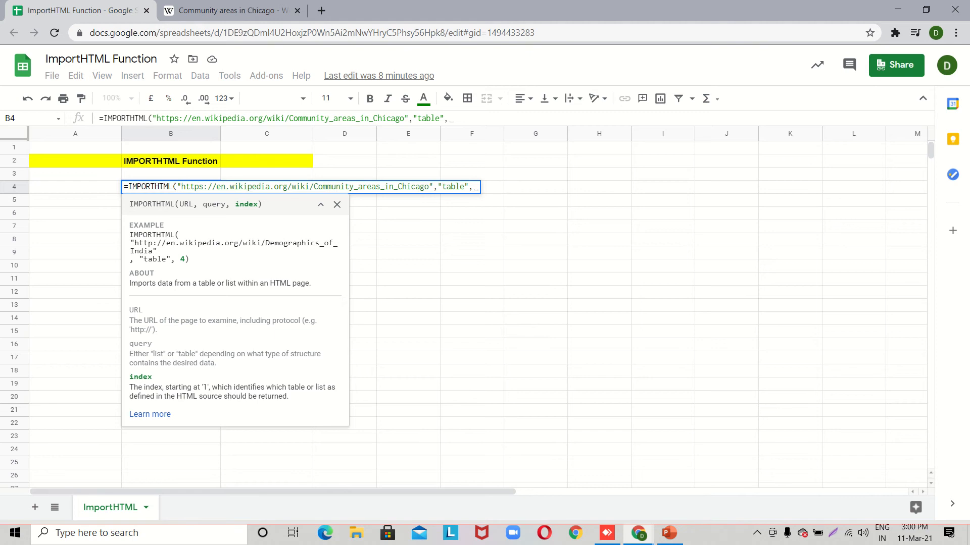
left_click(475, 187)
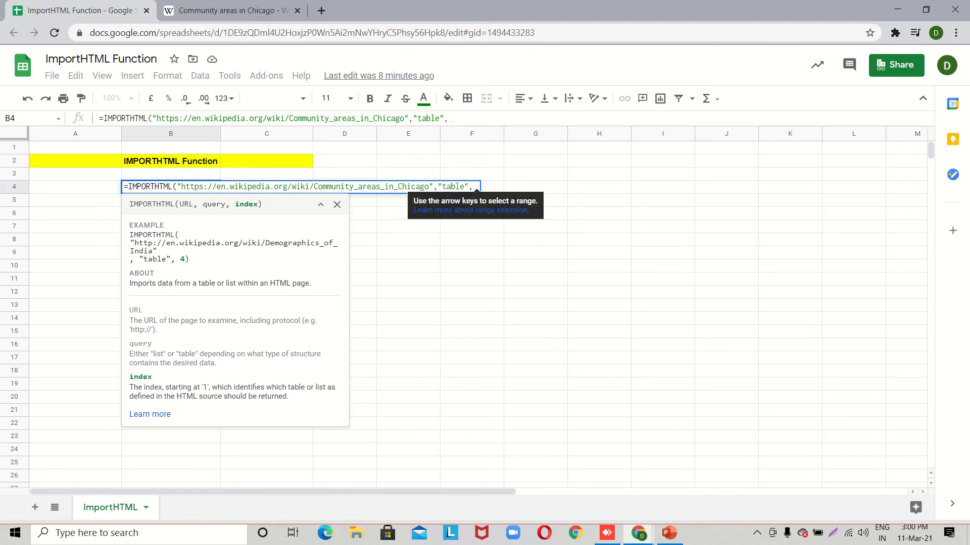
type("1")
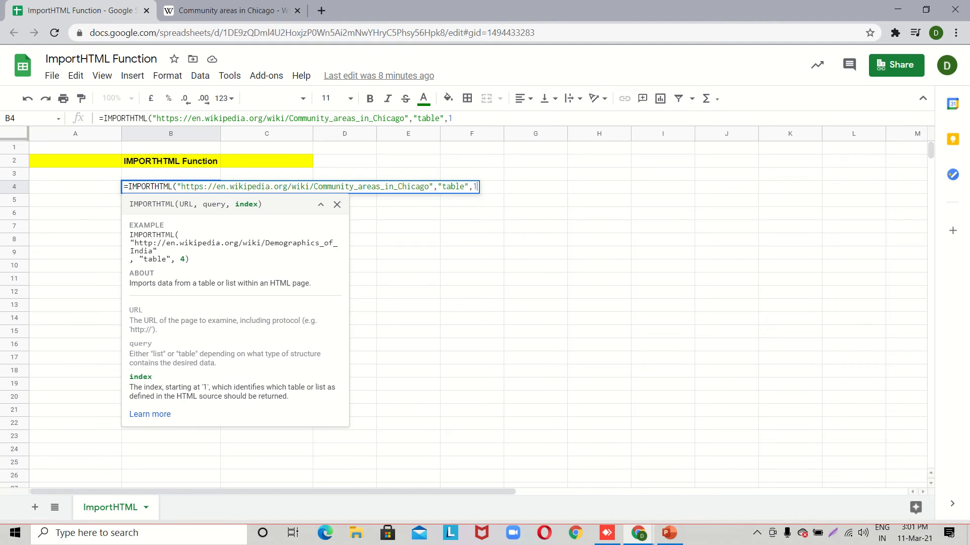
key("Return")
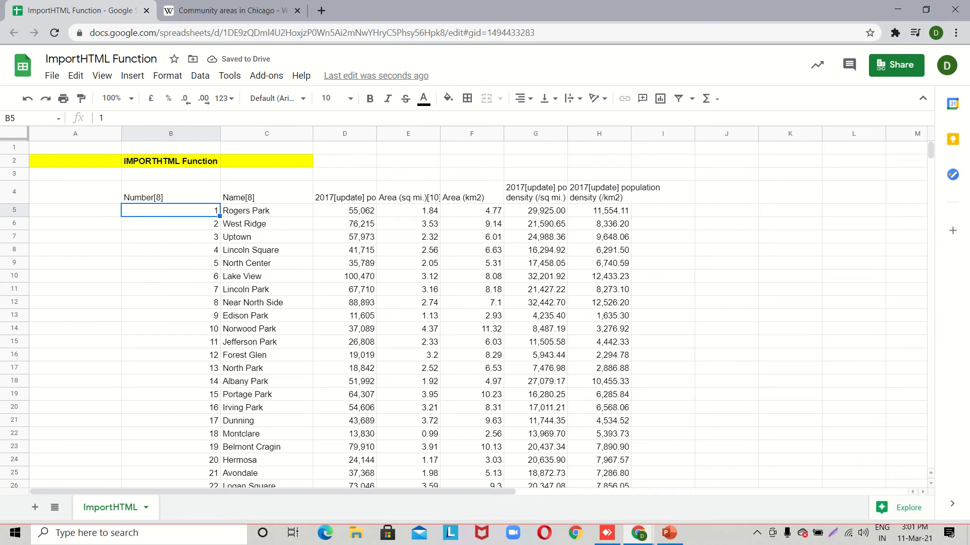
Review the imported table in the spreadsheet from its header row to the Total row, including the formula in B4
key("Up")
key("ctrl+Down")
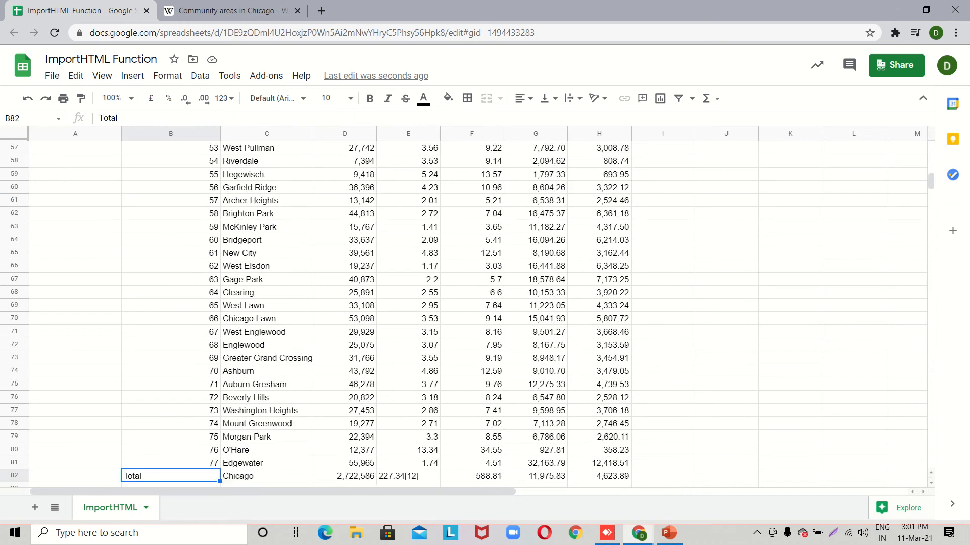
left_click(265, 476)
key("ctrl+Up")
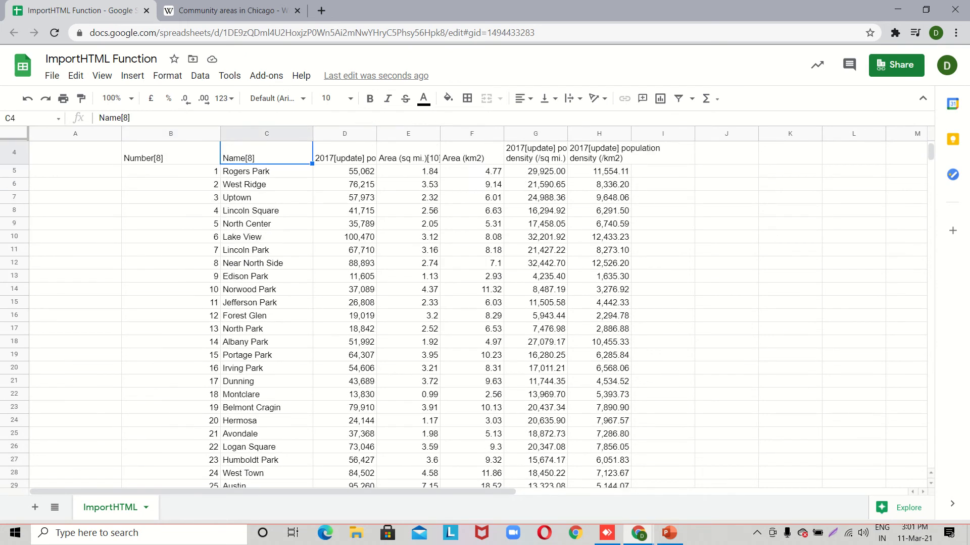
left_click(170, 153)
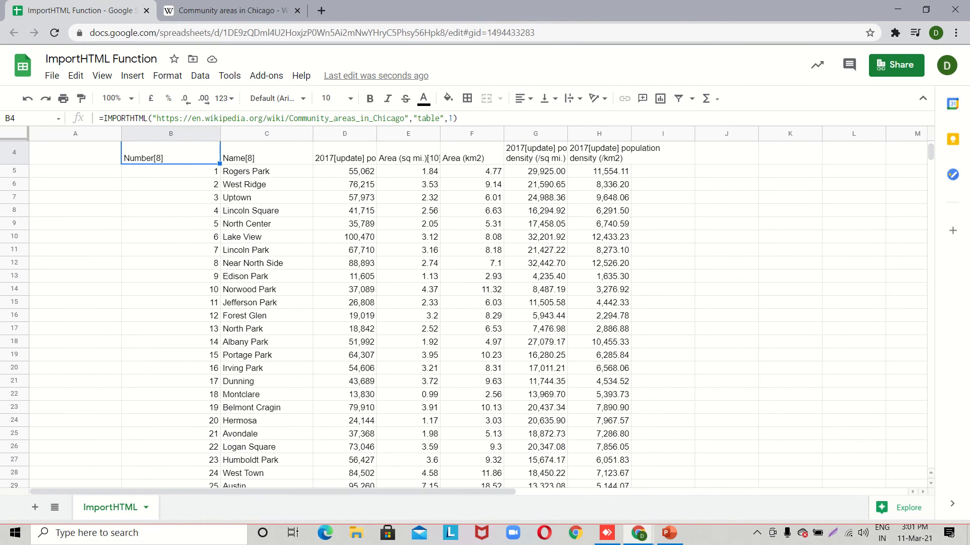
key("ctrl+Down")
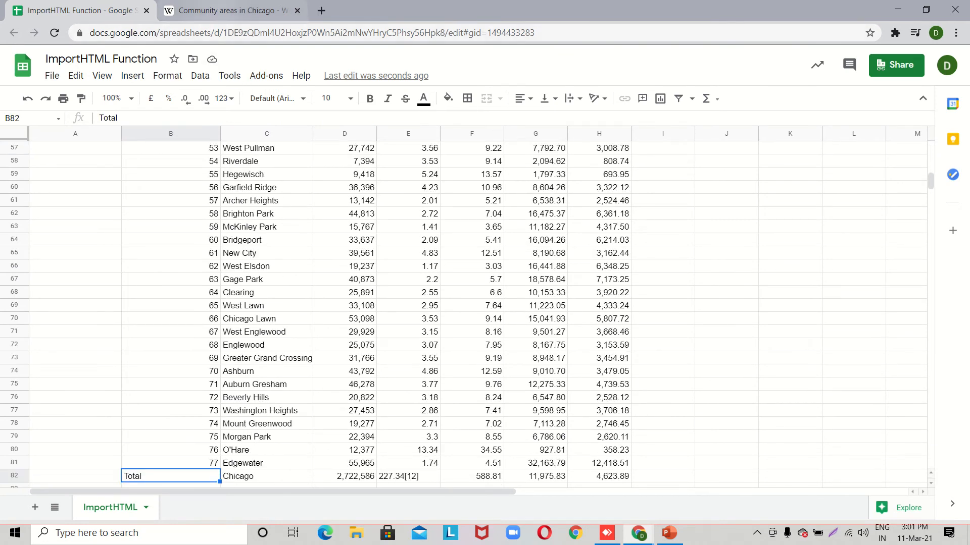
Compare the Wikipedia table, from its header to its Total row, with the imported data and return to cell B4
left_click(232, 10)
scroll(485, 282, "up", 12)
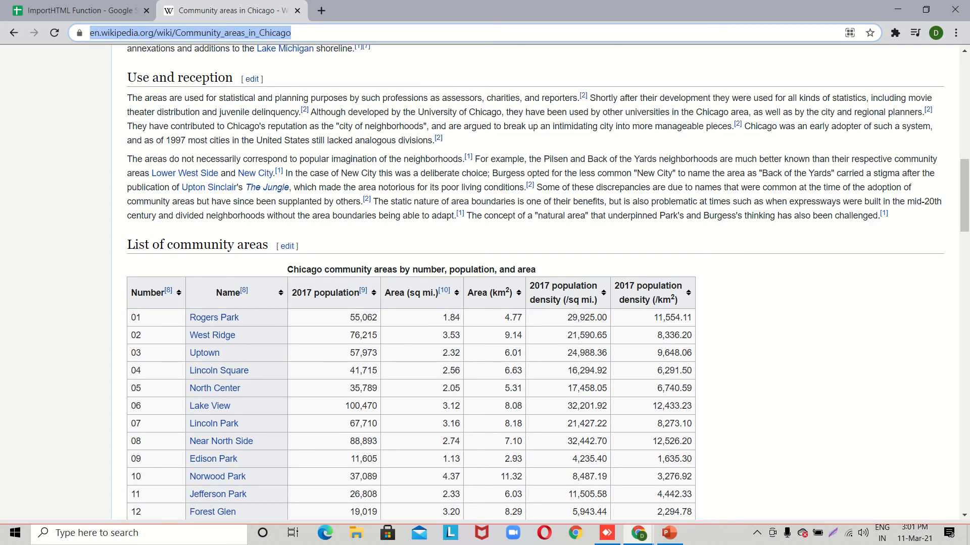
scroll(485, 282, "down", 15)
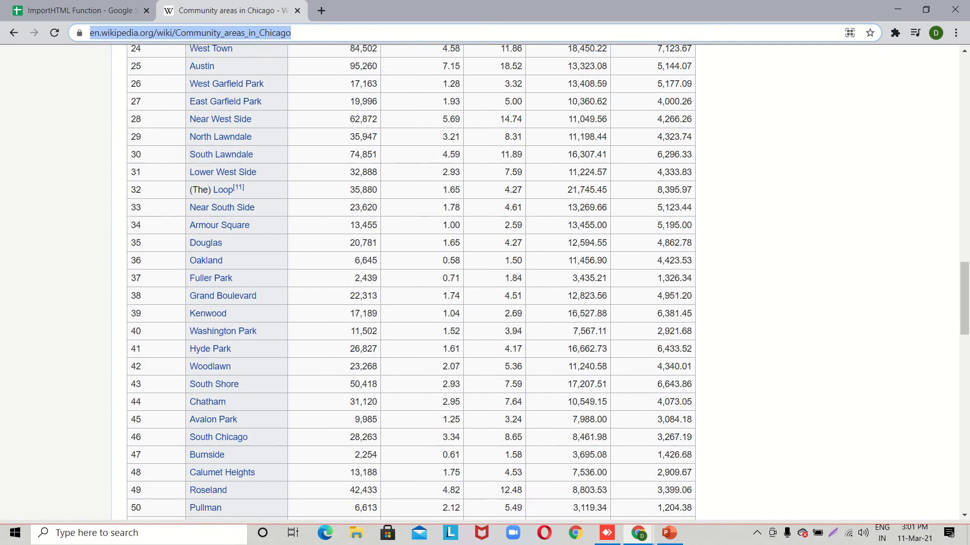
scroll(485, 282, "down", 10)
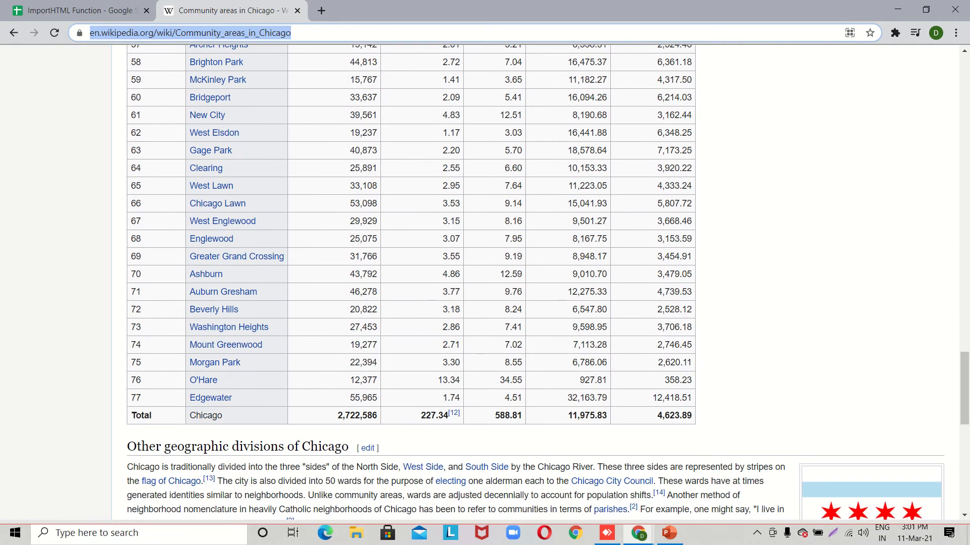
left_click(85, 10)
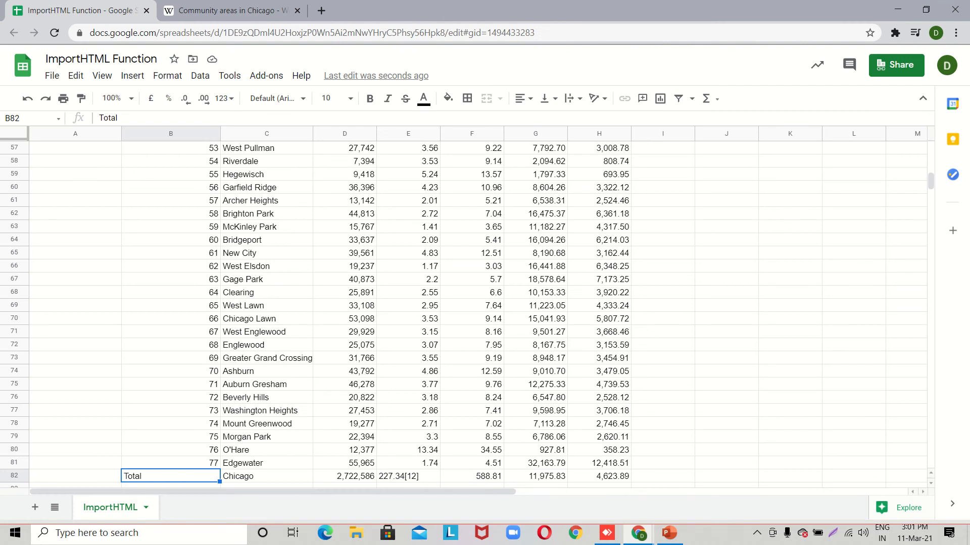
scroll(328, 313, "up", 15)
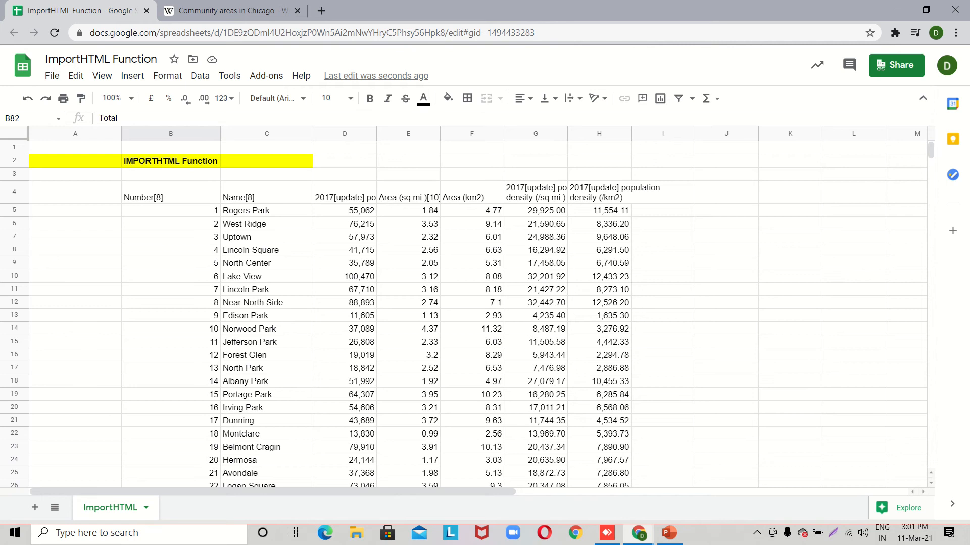
left_click(171, 194)
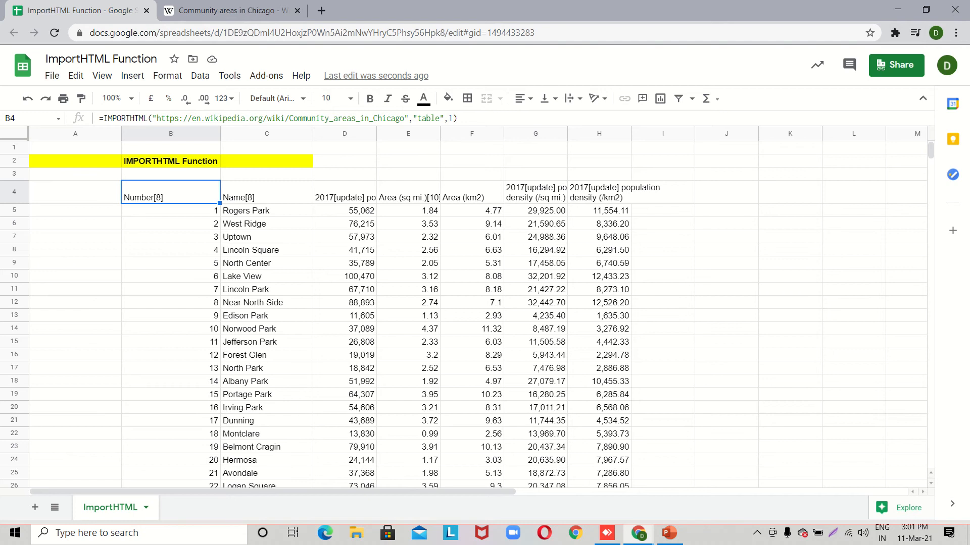
Find the Contents list near the start of the Wikipedia article and highlight all its entries from History to External links
key("ctrl+Tab")
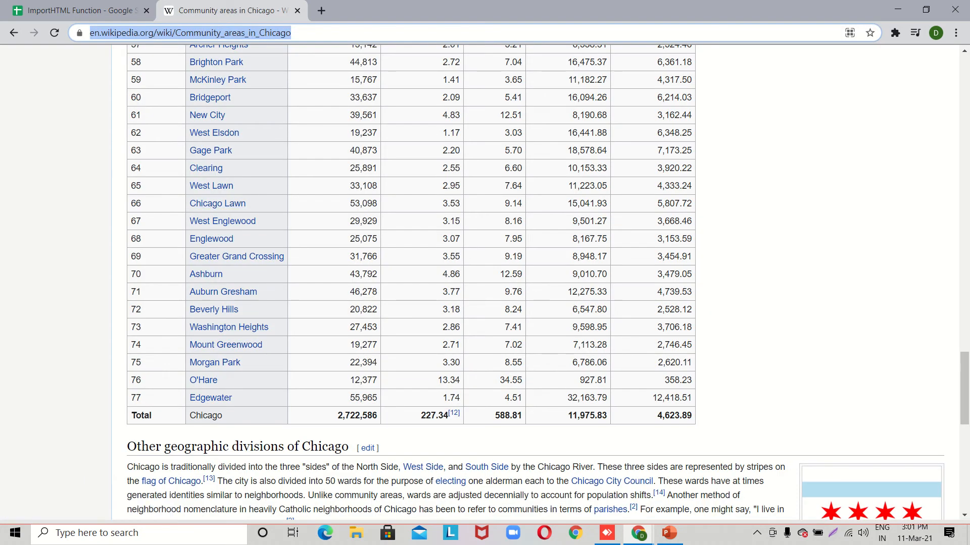
scroll(485, 282, "up", 10)
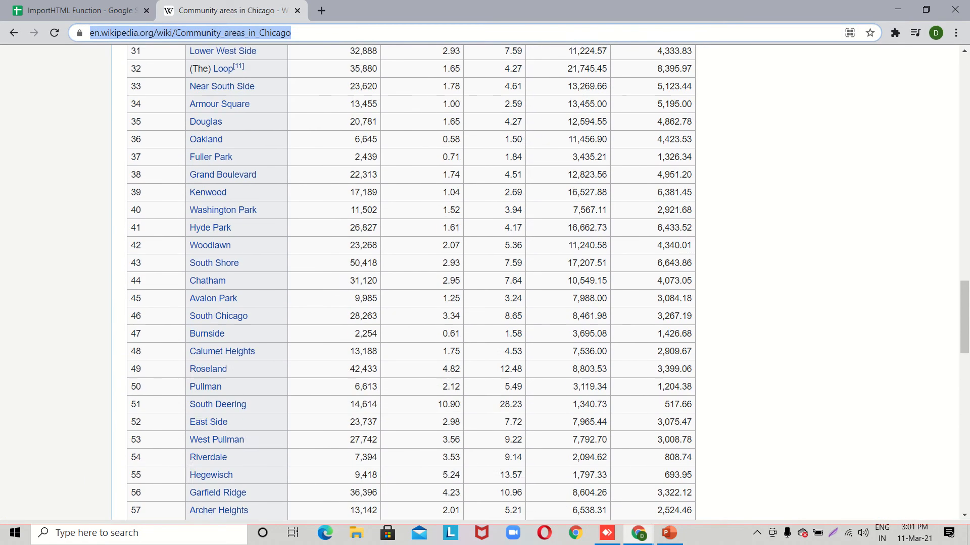
scroll(484, 282, "up", 8)
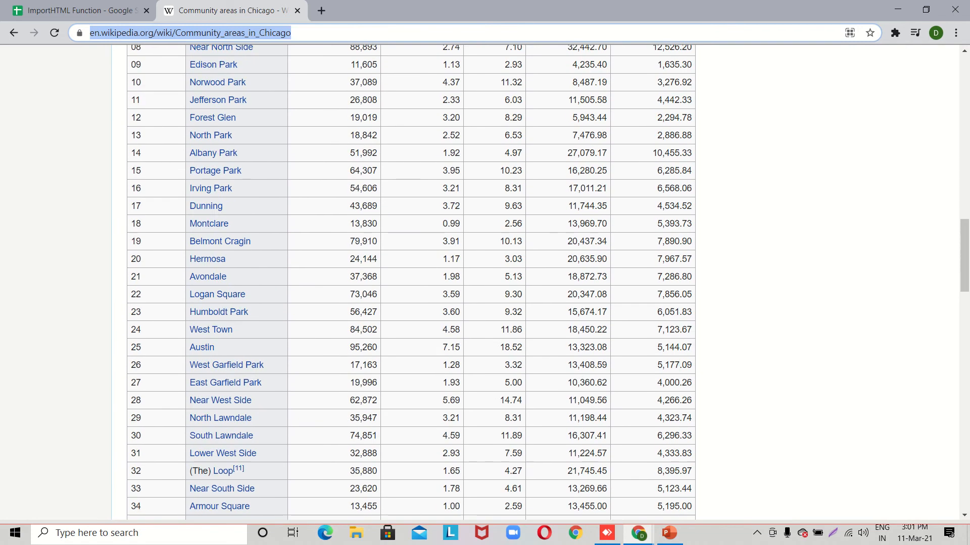
scroll(485, 283, "up", 6)
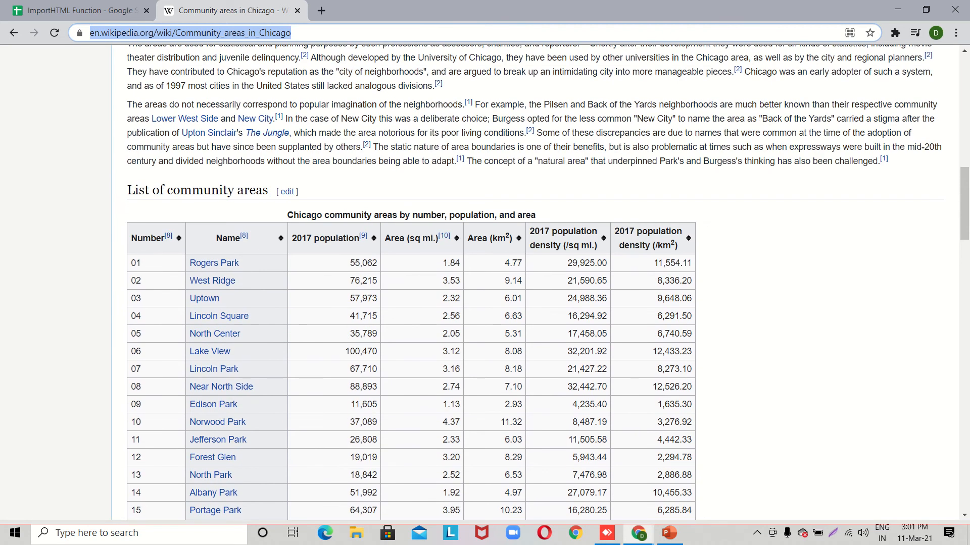
scroll(485, 282, "up", 10)
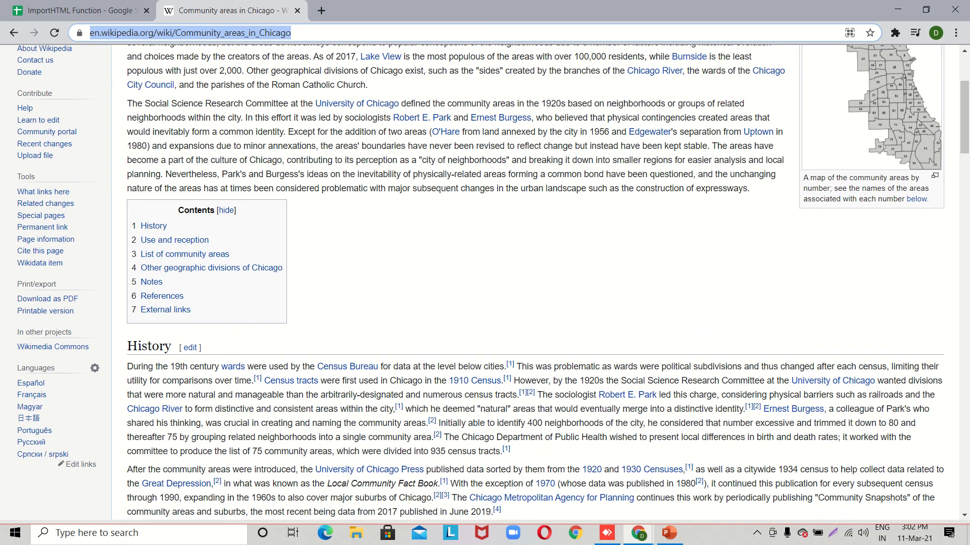
left_click_drag(192, 310, 137, 225)
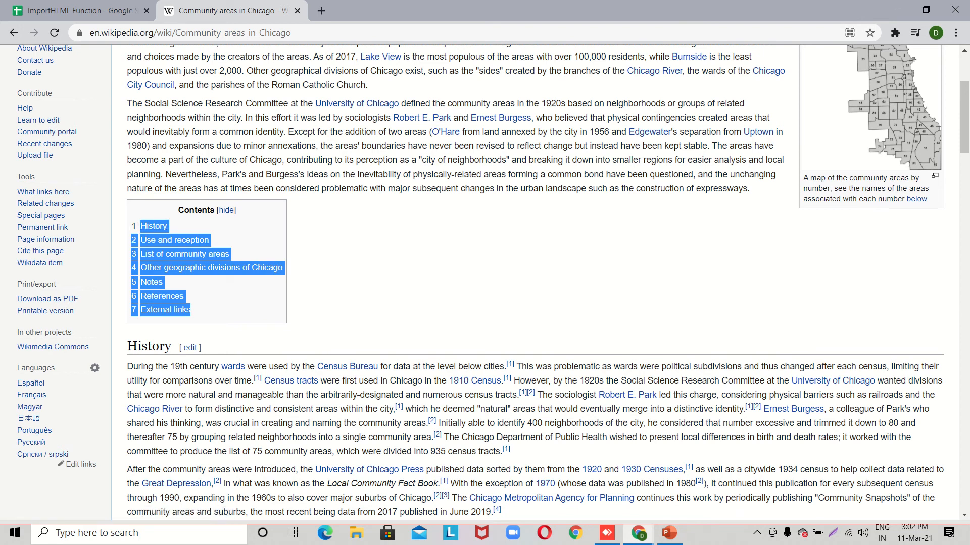
Inspect the Contents box in the browser's developer tools and examine the HTML elements around it
right_click(141, 210)
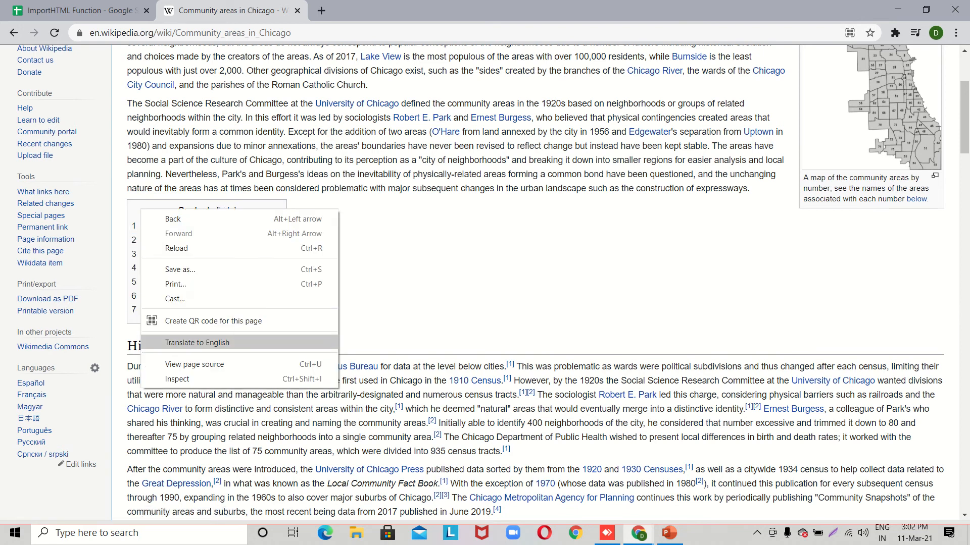
left_click(177, 379)
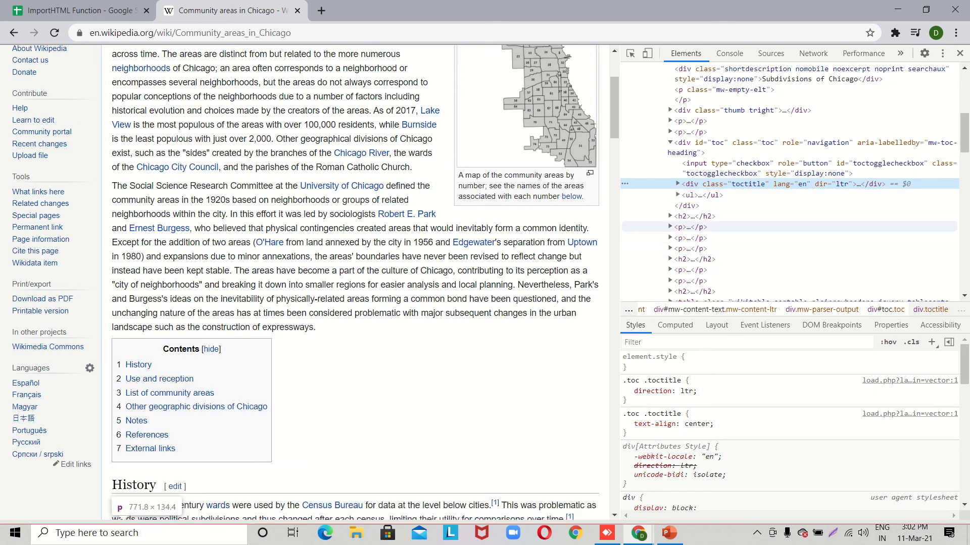
scroll(788, 192, "up", 2)
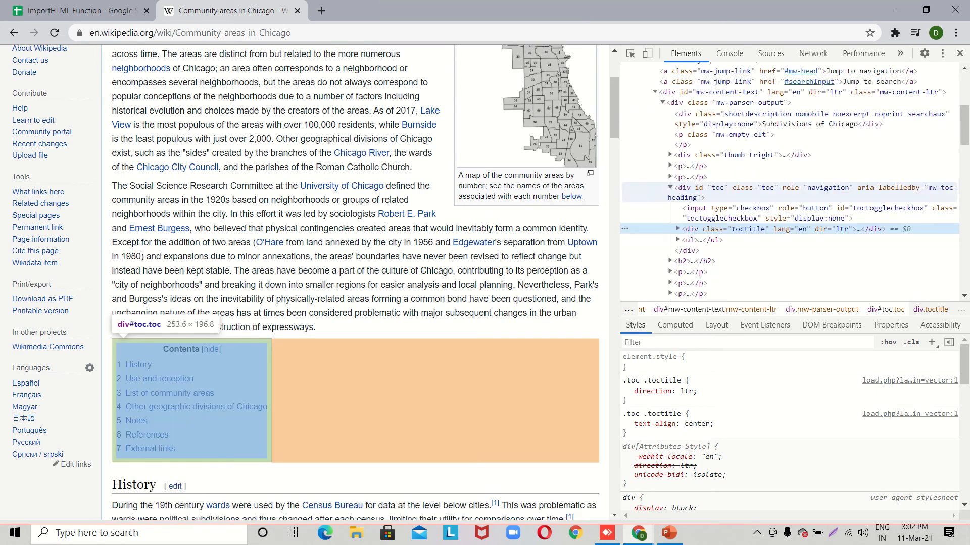
scroll(787, 183, "up", 1)
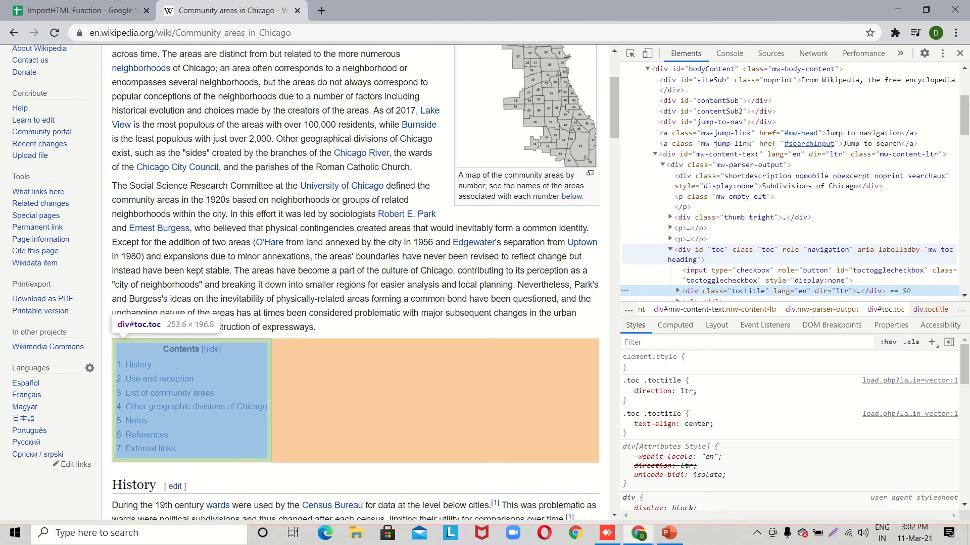
scroll(789, 182, "up", 1)
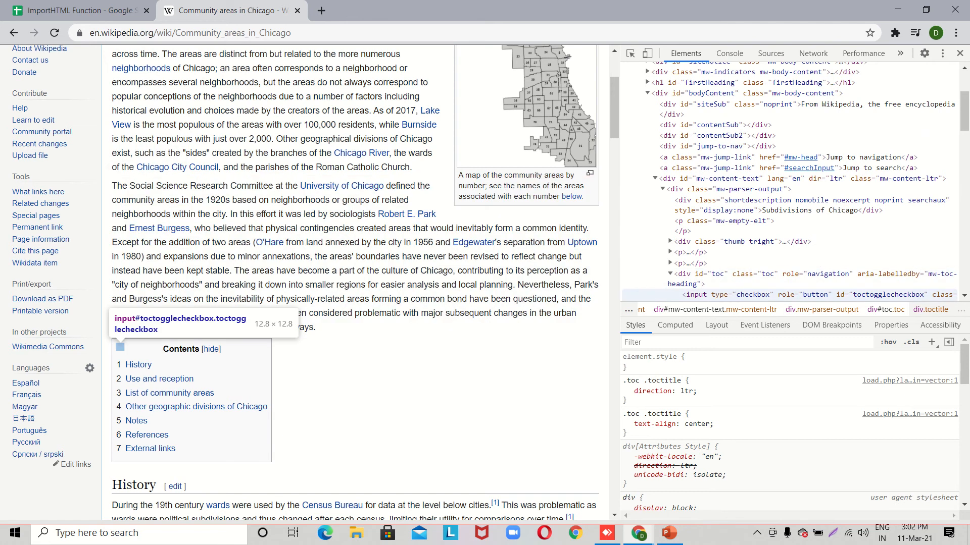
scroll(758, 267, "down", 3)
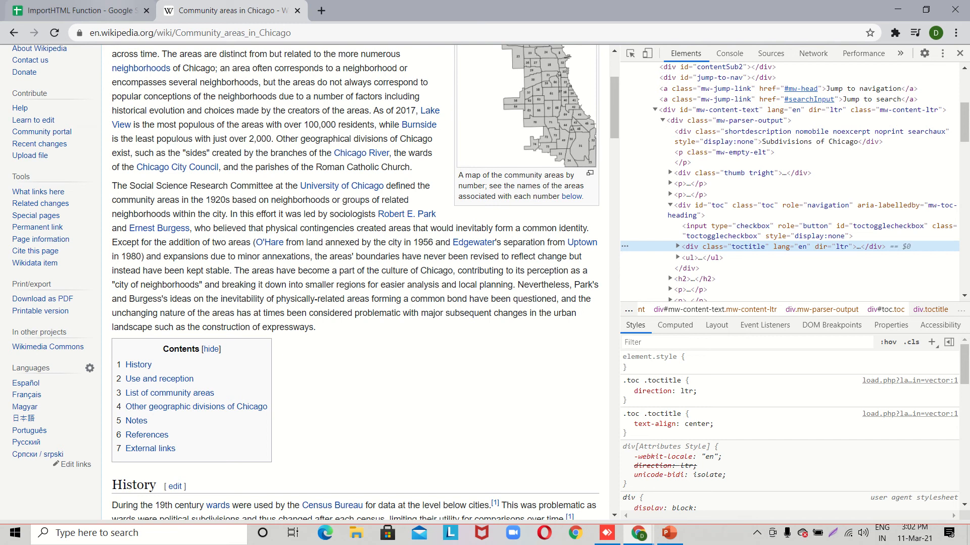
Return to the spreadsheet and change the query argument of the IMPORTHTML formula in B4 to "list", keeping index 1
left_click(112, 9)
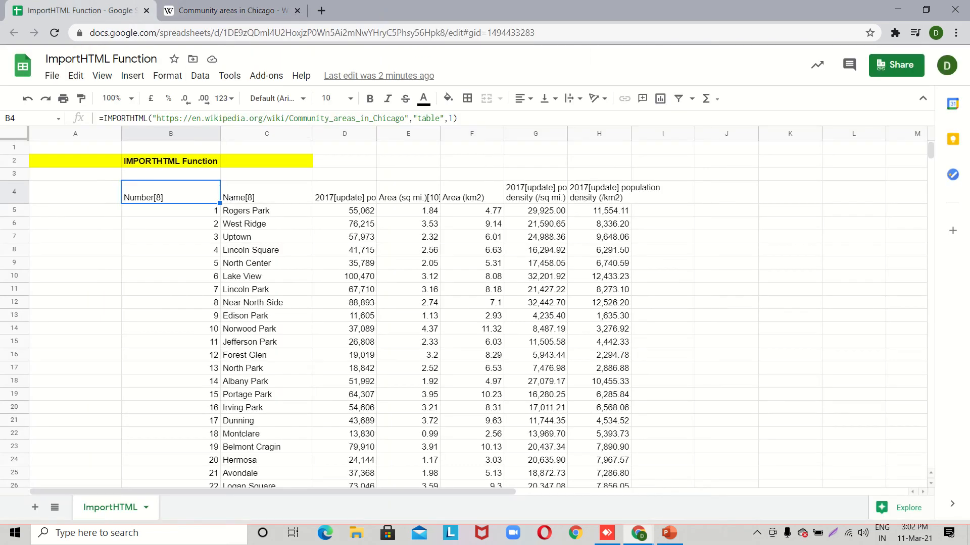
key("F2")
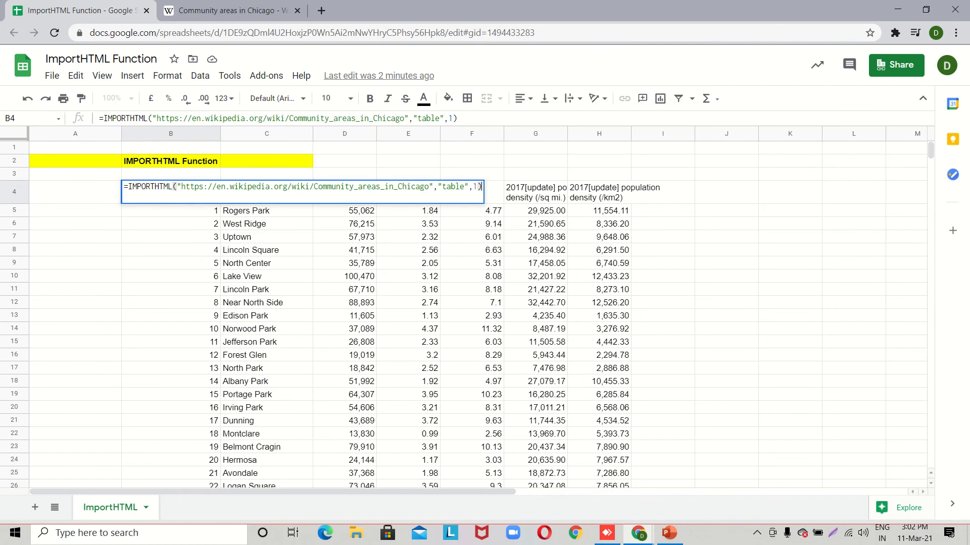
key("Left")
key("Left")
key("Left")
key("Left")
key("BackSpace")
key("BackSpace")
key("BackSpace")
key("BackSpace")
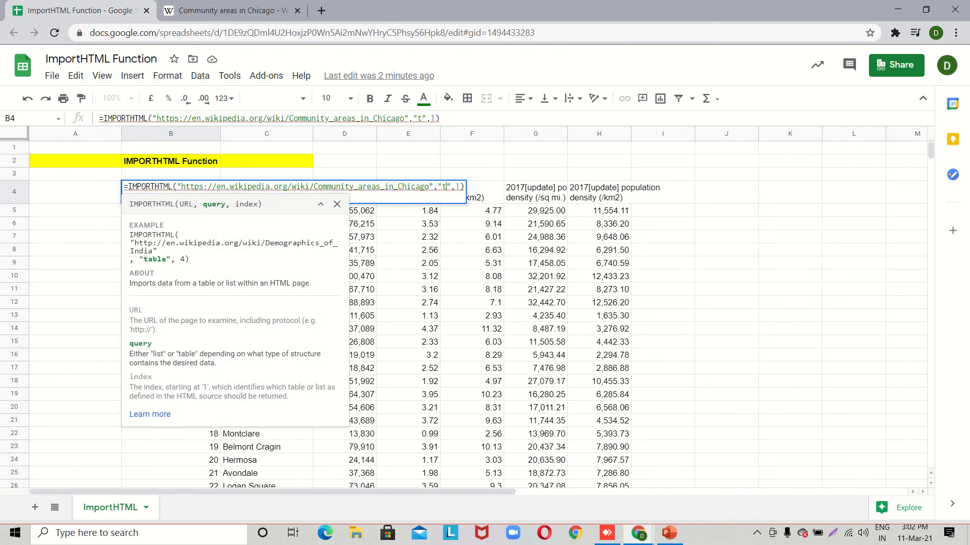
key("BackSpace")
type("list")
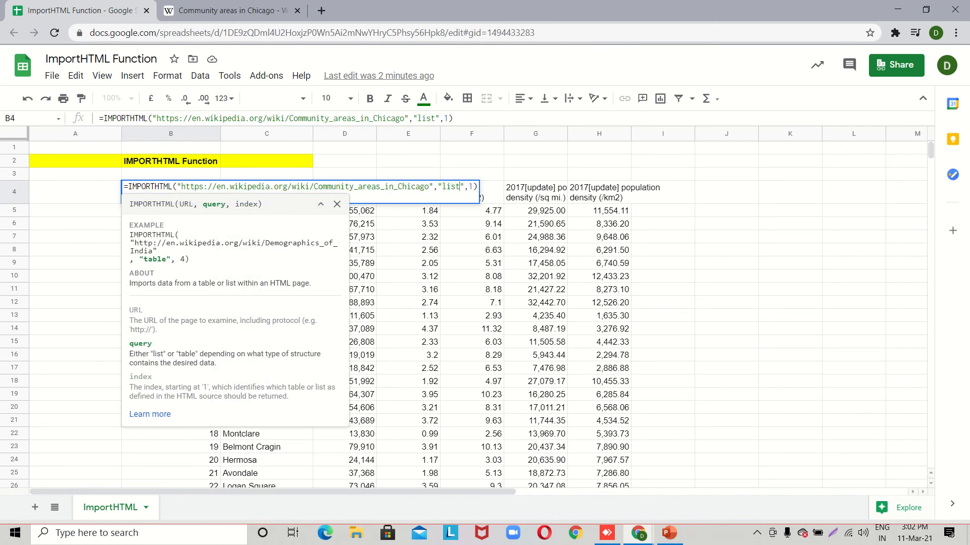
key("Return")
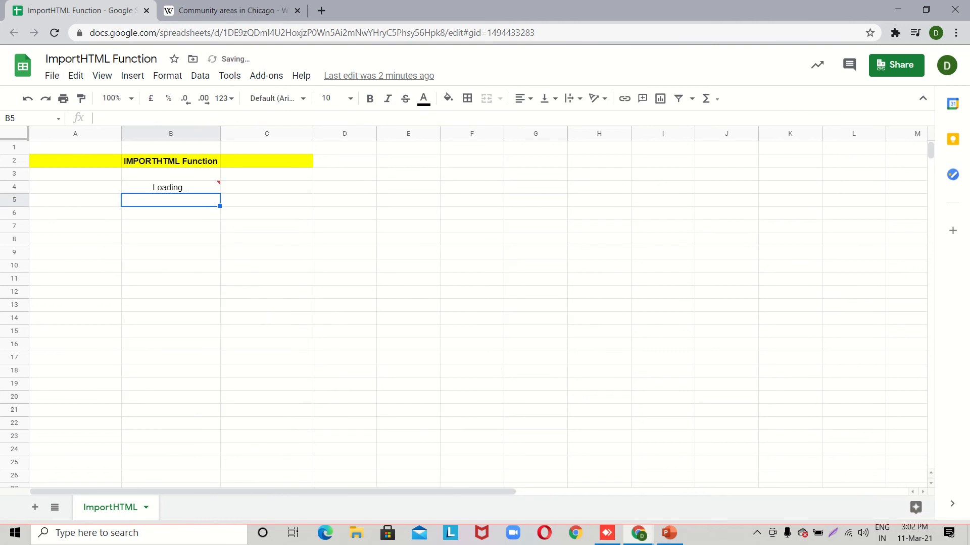
Compare the list imported from B4 with the Contents box in the Wikipedia article, closing the developer tools there, and return to the spreadsheet
key("Up")
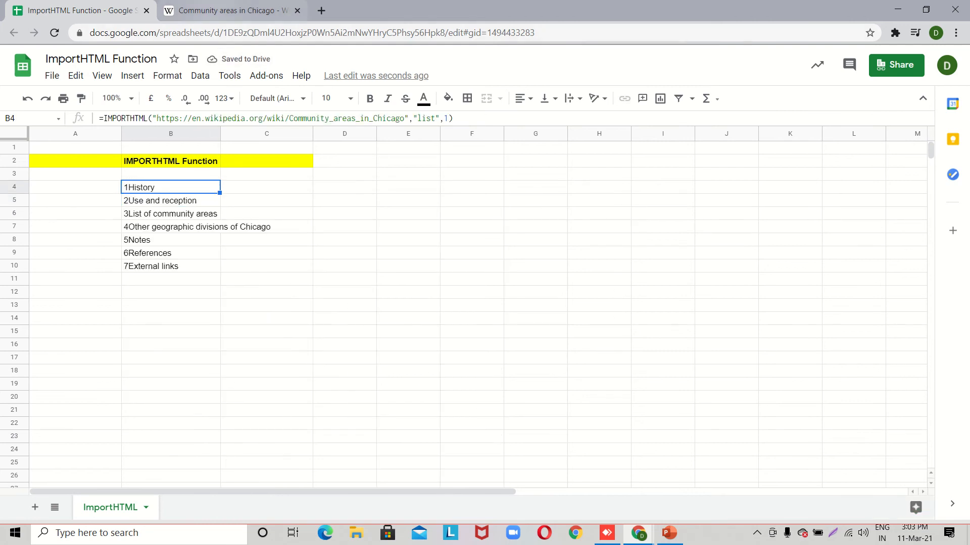
left_click(227, 10)
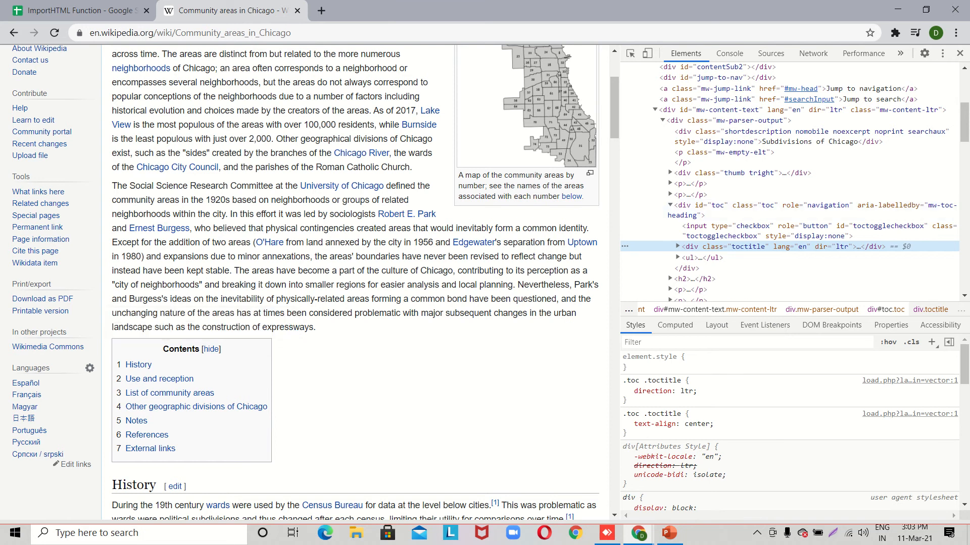
left_click(960, 54)
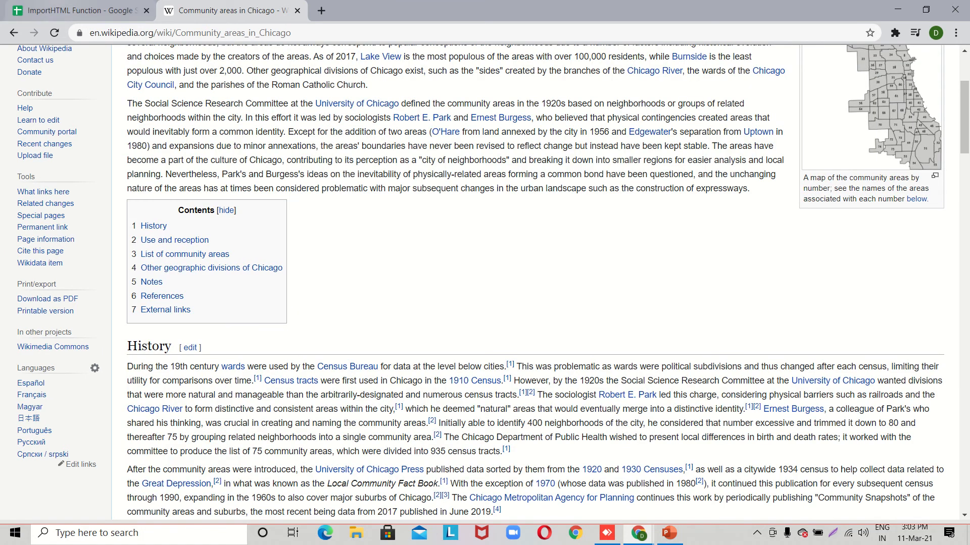
left_click(74, 10)
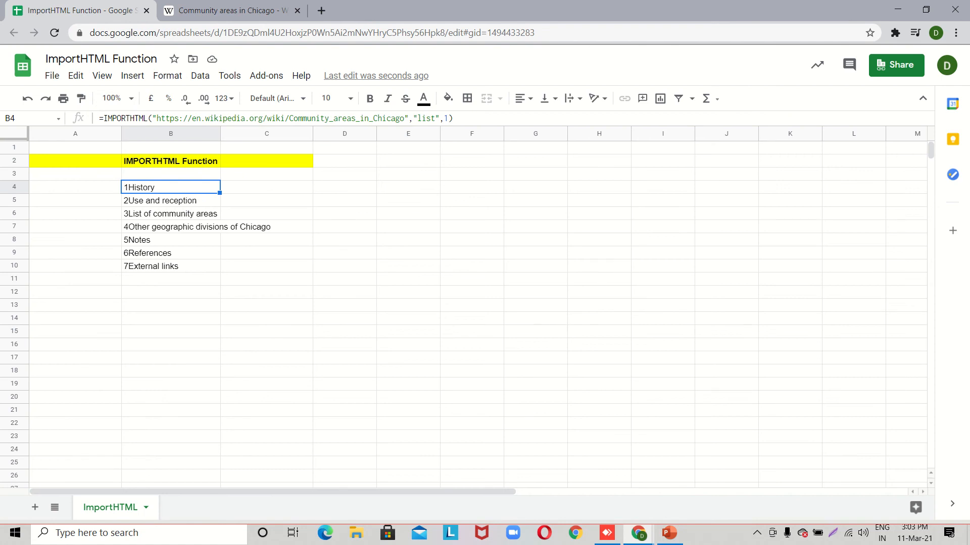
Change the index argument of the IMPORTHTML formula in B4 to 2, keeping the "list" query
key("F2")
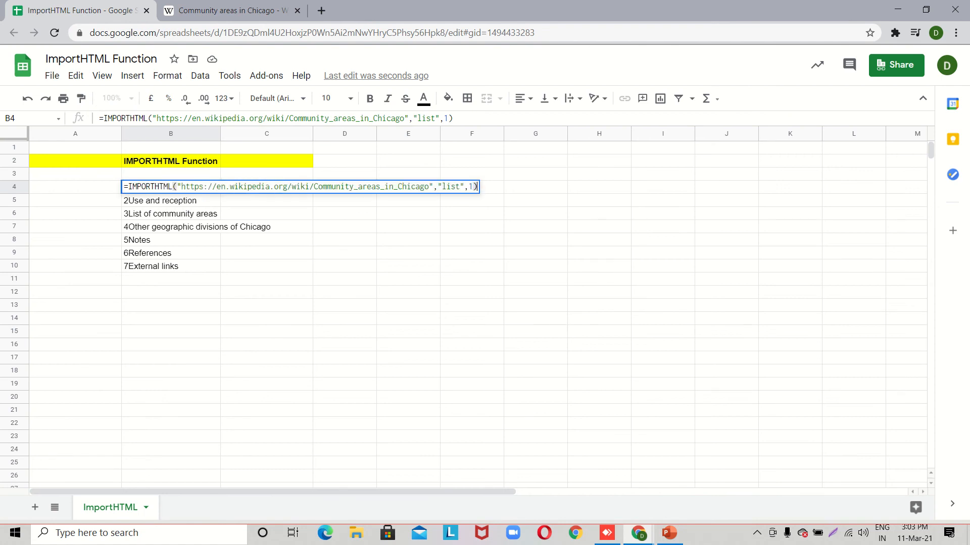
key("Left")
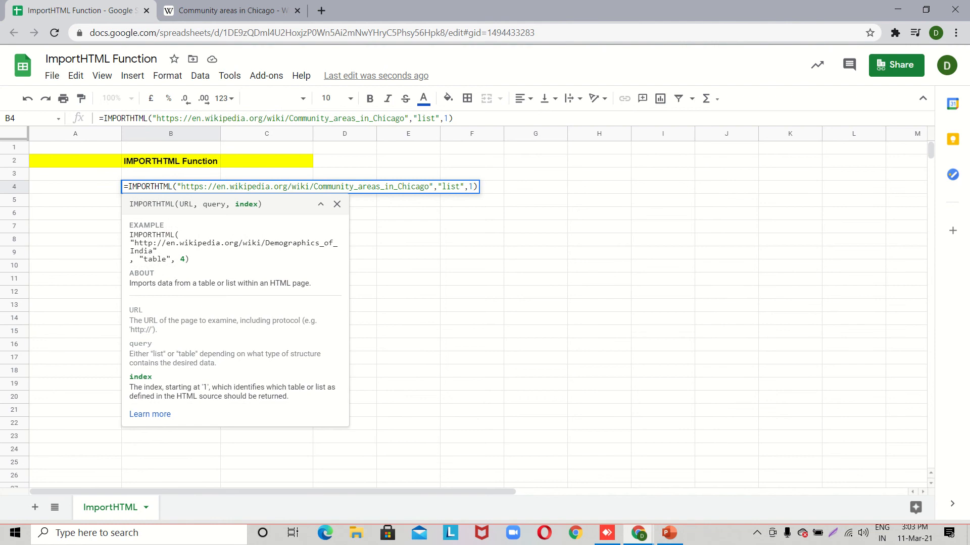
key("BackSpace")
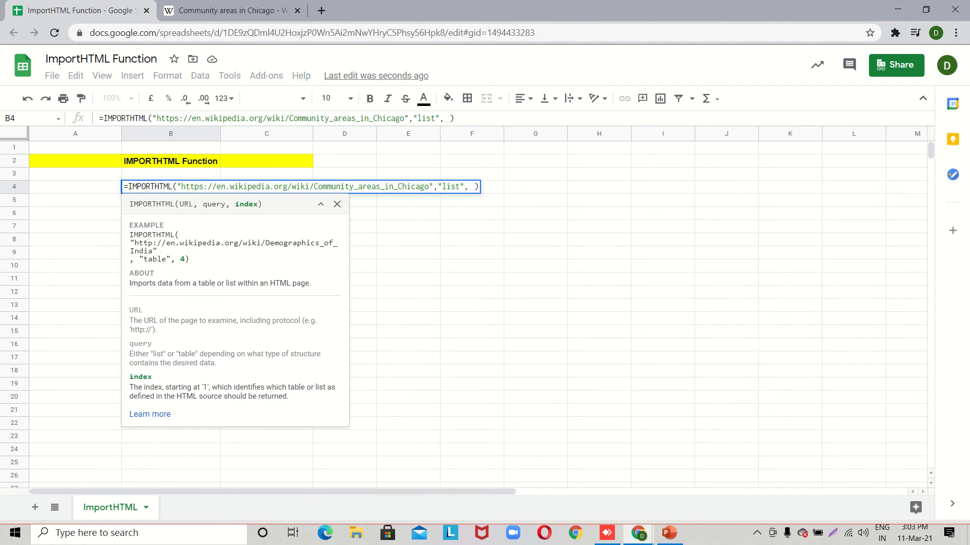
type("2")
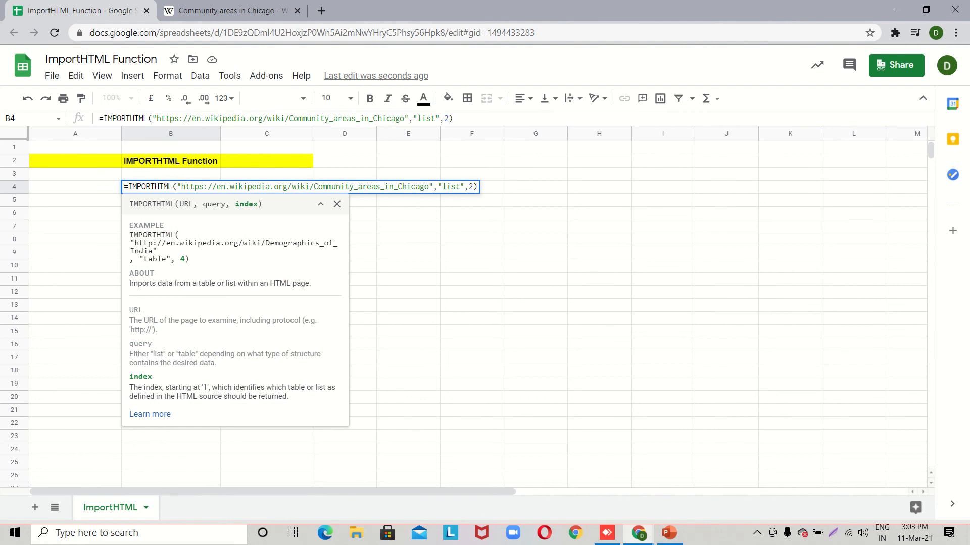
key("Return")
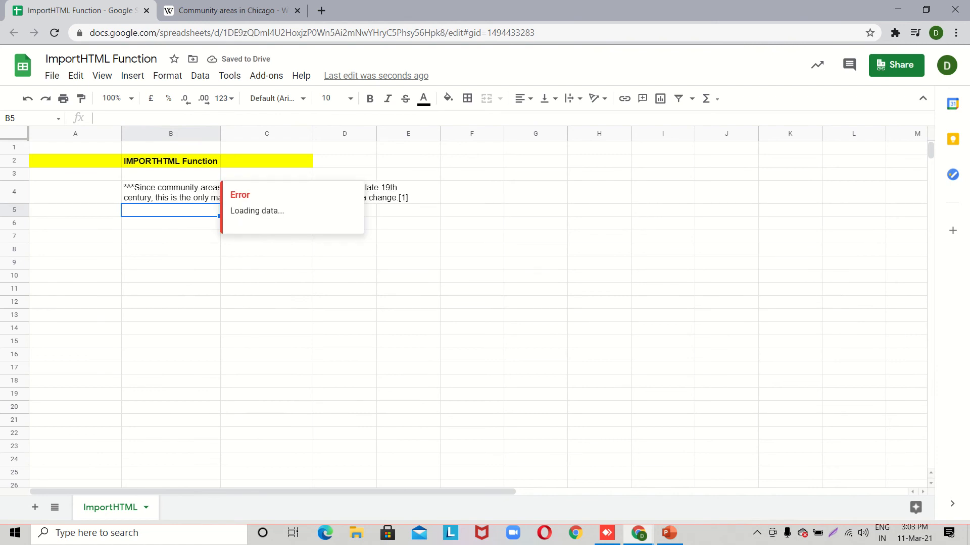
Look through the Wikipedia article down to its Notes section for the text imported into B4, and return to the spreadsheet
left_click(170, 192)
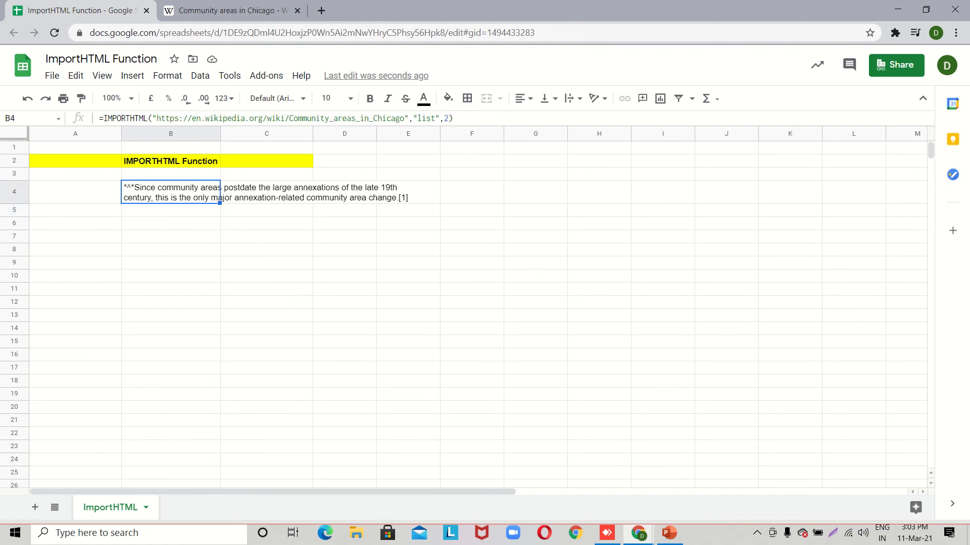
left_click(228, 11)
scroll(485, 283, "down", 15)
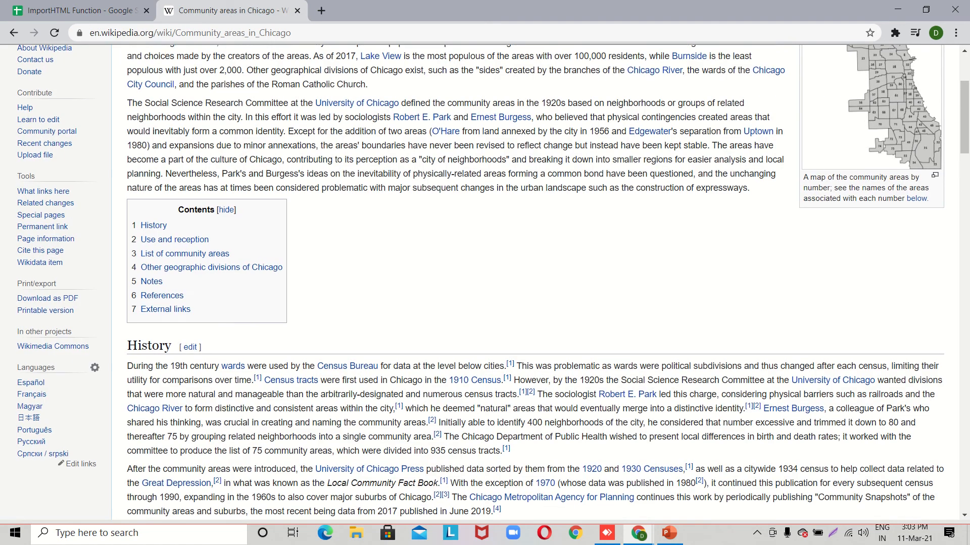
scroll(485, 283, "down", 18)
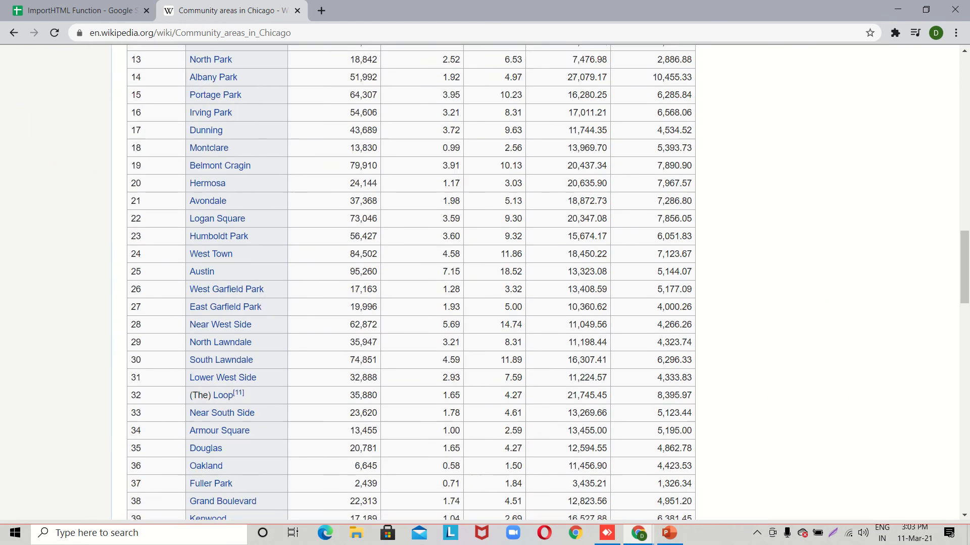
scroll(485, 283, "down", 9)
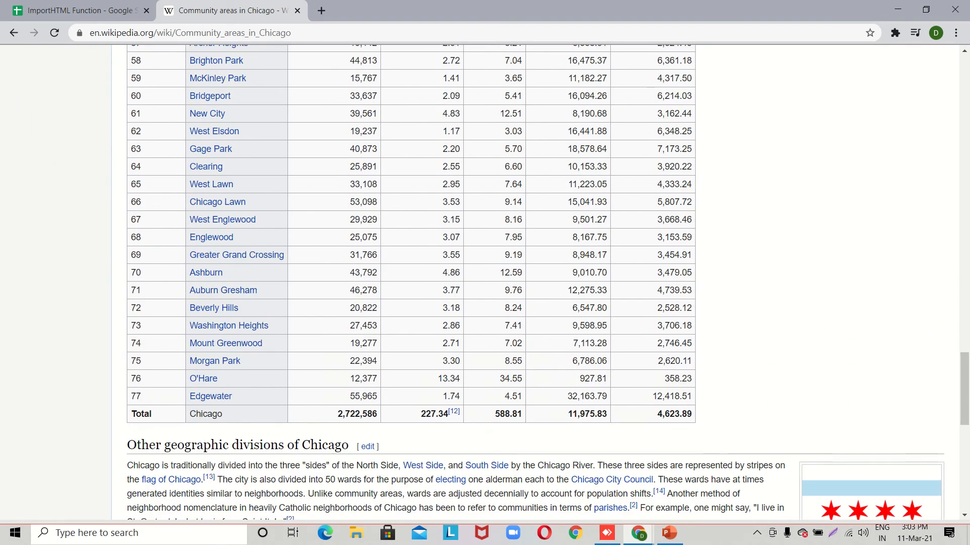
scroll(485, 283, "down", 2)
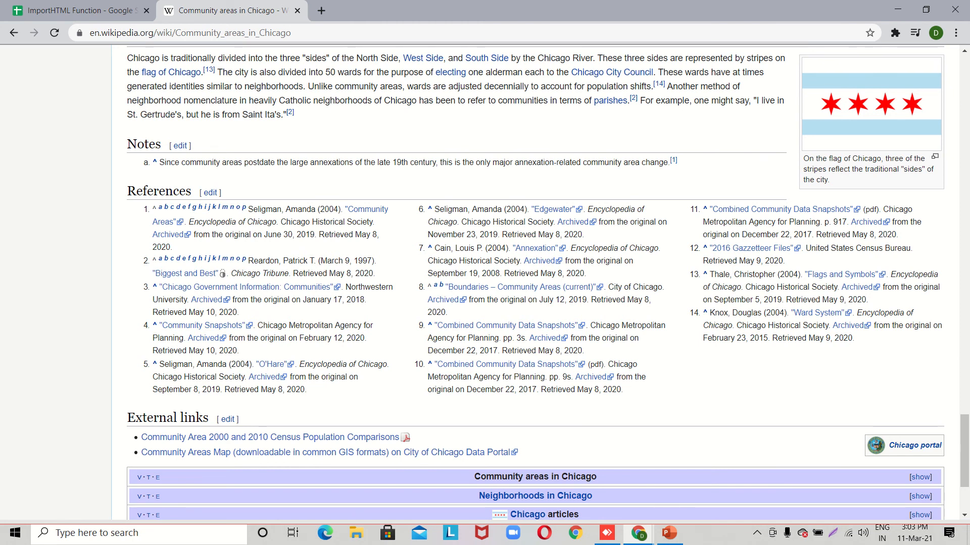
left_click(81, 12)
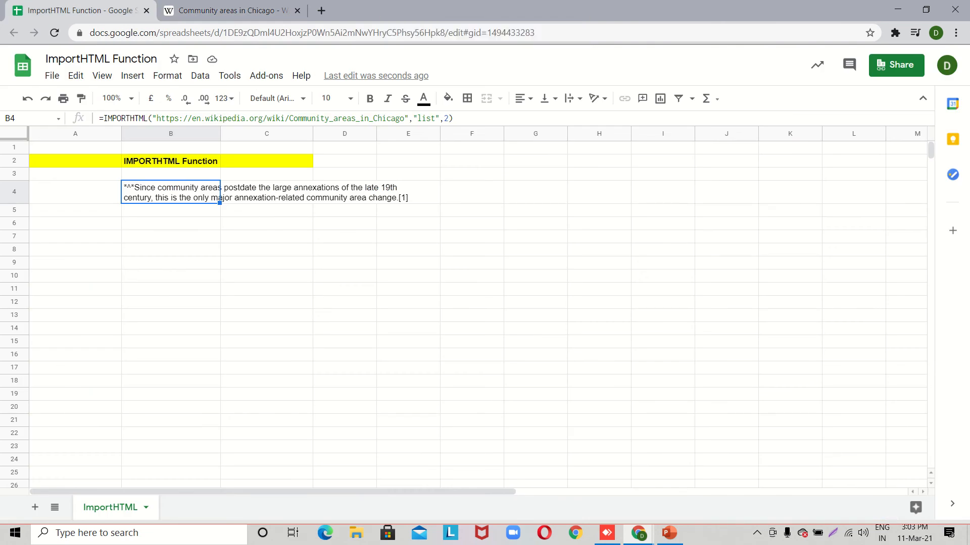
Change the query argument of the IMPORTHTML formula in B4 to "table", keeping index 2
double_click(219, 197)
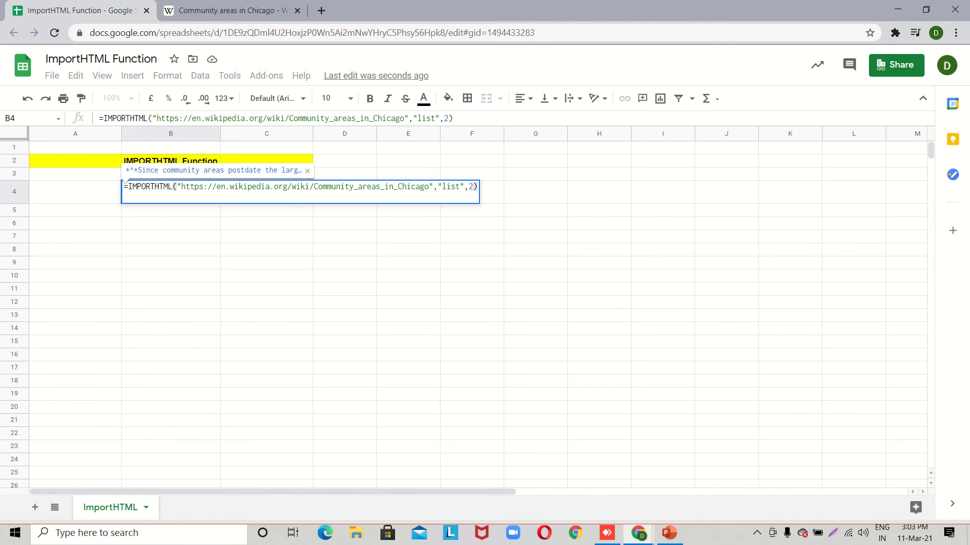
left_click(460, 187)
key("BackSpace")
key("BackSpace")
key("BackSpace")
key("BackSpace")
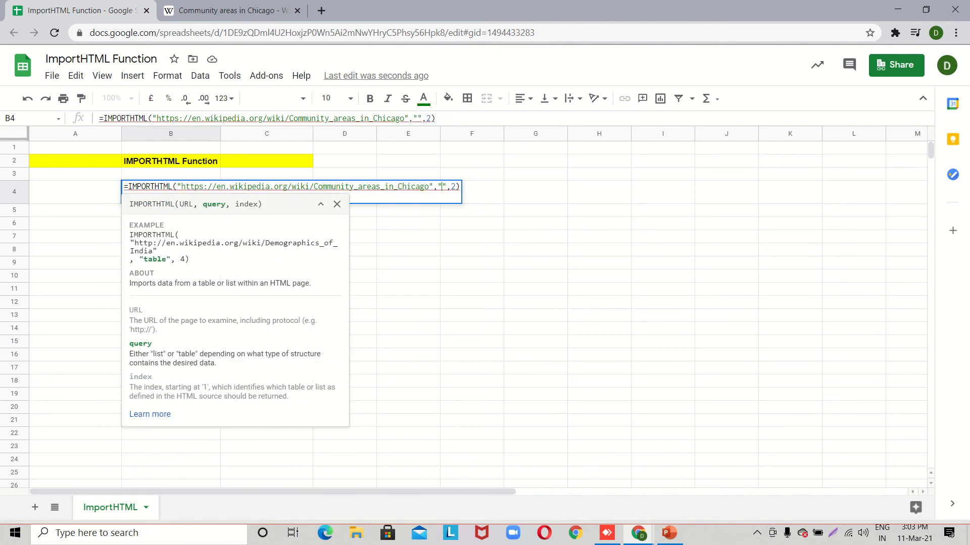
type("table")
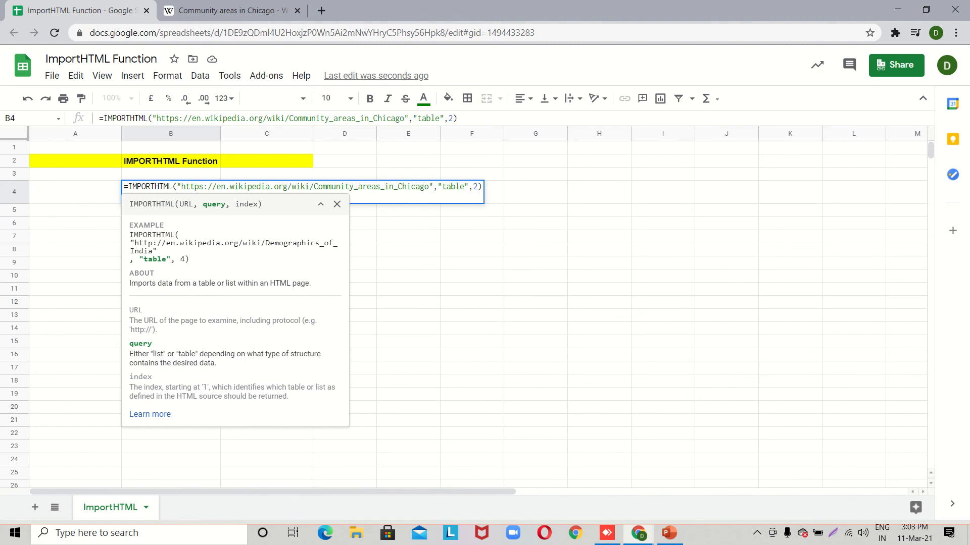
key("Return")
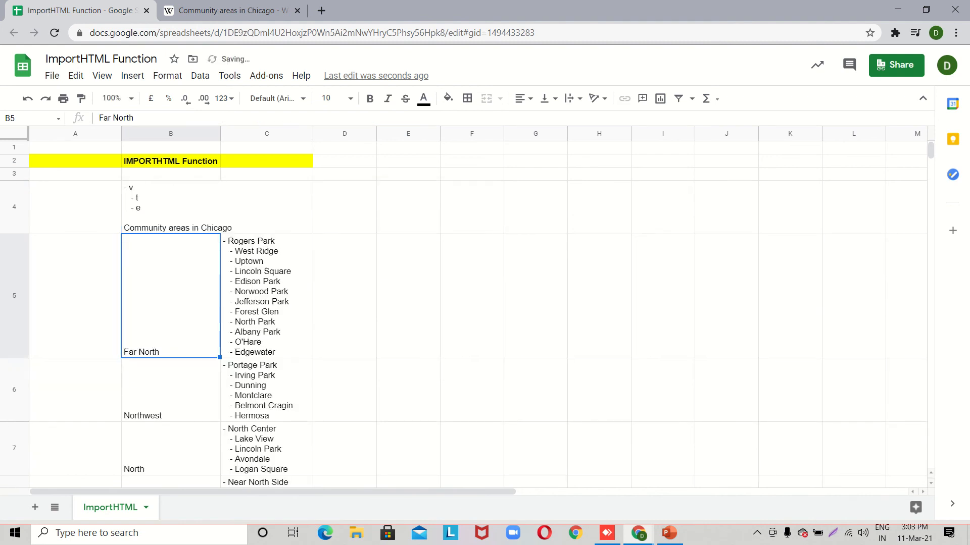
Review the imported rows of the second table and compare them with the closing sections of the Wikipedia article
scroll(474, 313, "down", 5)
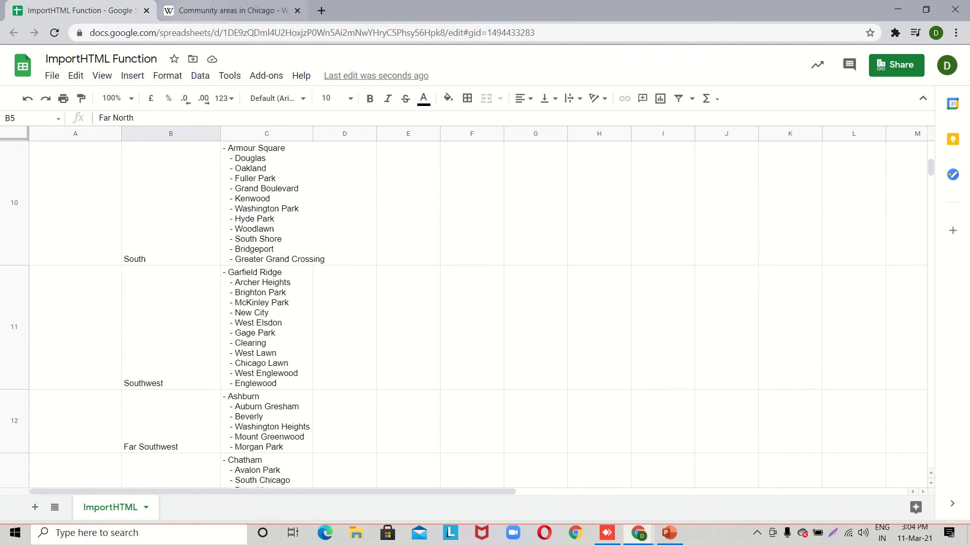
key("ctrl+Tab")
scroll(548, 283, "down", 3)
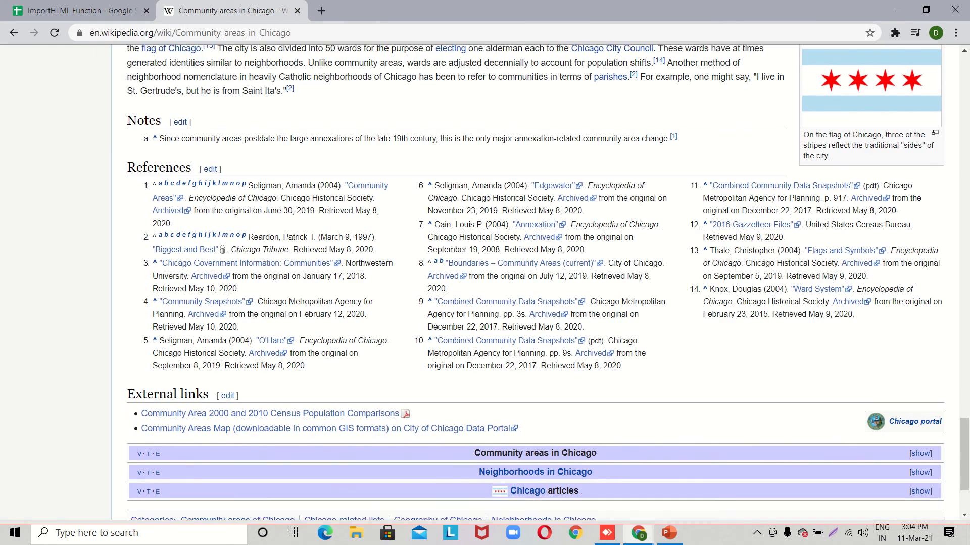
scroll(539, 282, "up", 2)
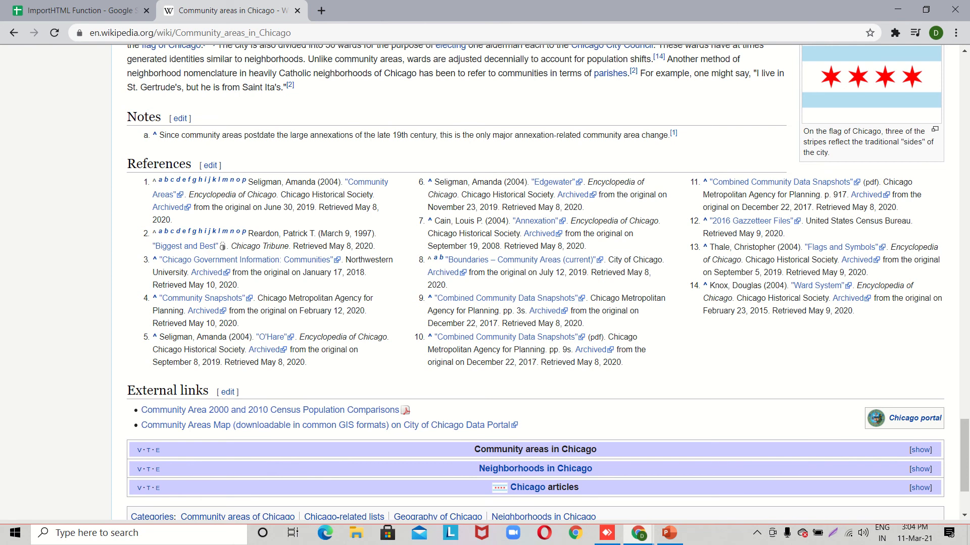
scroll(548, 283, "up", 3)
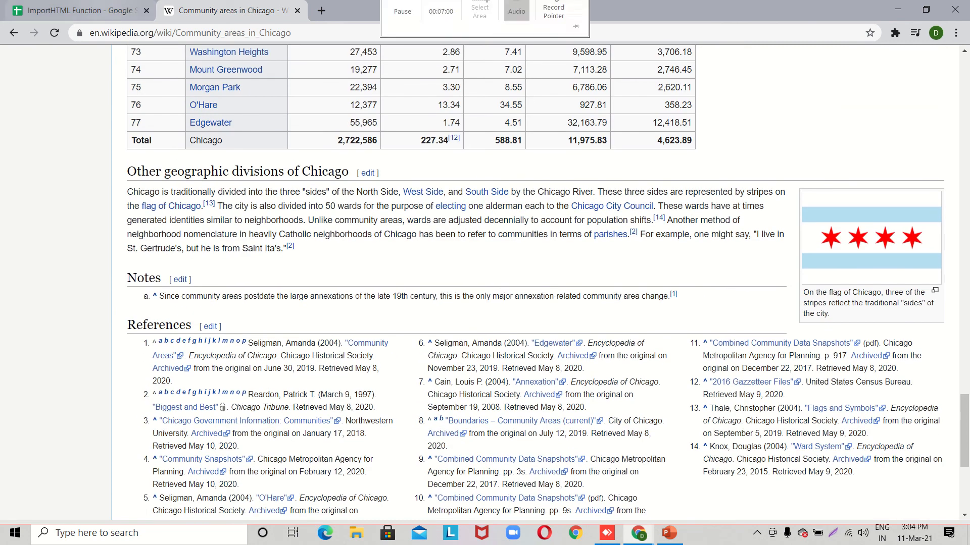
left_click(81, 10)
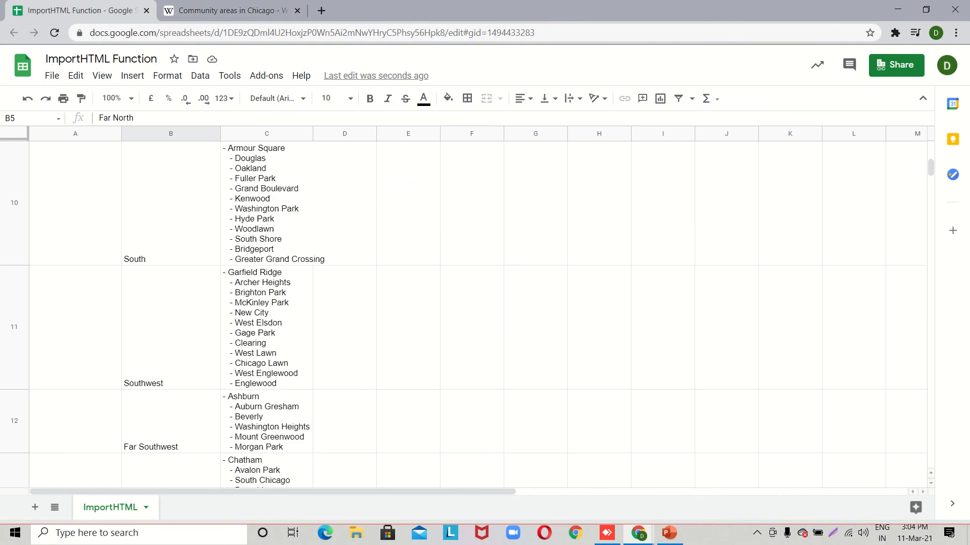
scroll(477, 313, "up", 9)
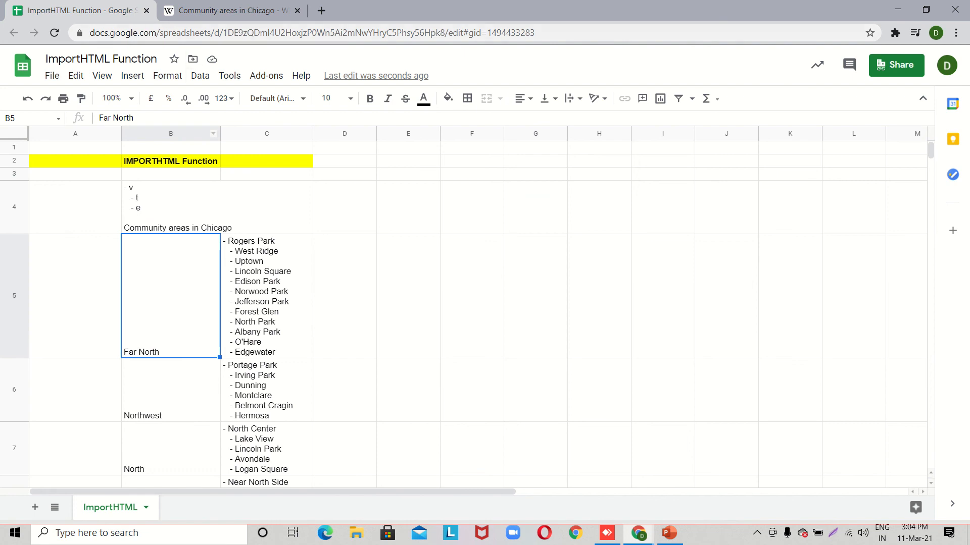
Examine the Wikipedia article's tables, from the community areas list to the collapsed navigation boxes below External links
left_click(217, 11)
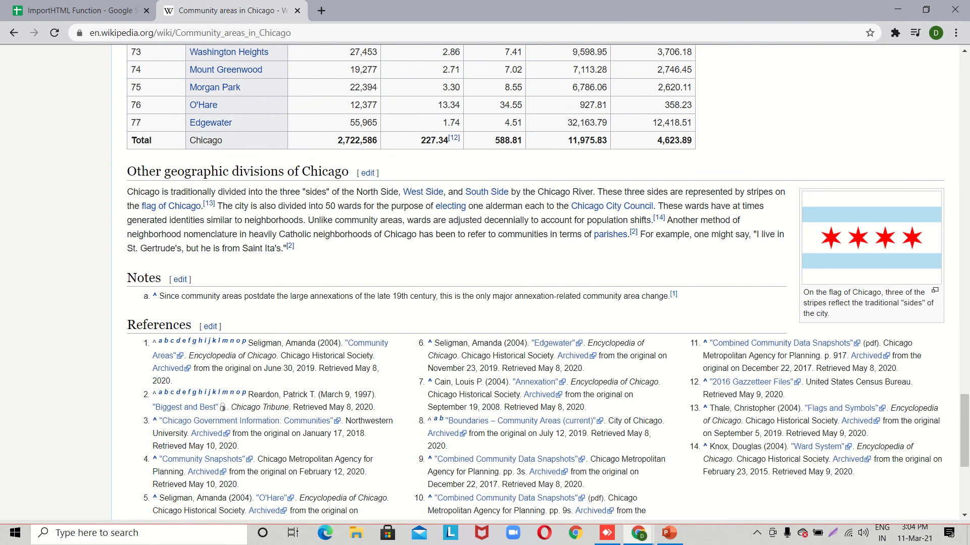
scroll(534, 281, "up", 10)
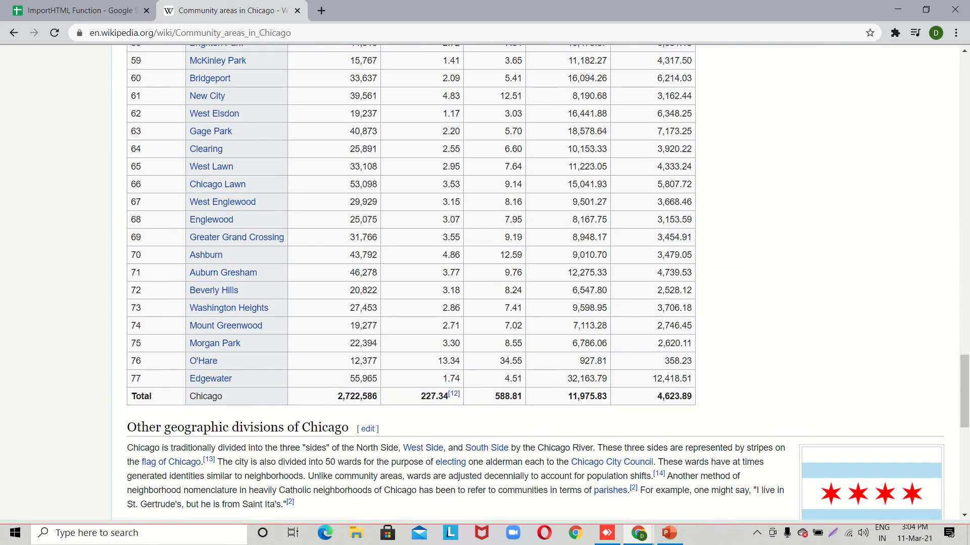
scroll(535, 282, "up", 9)
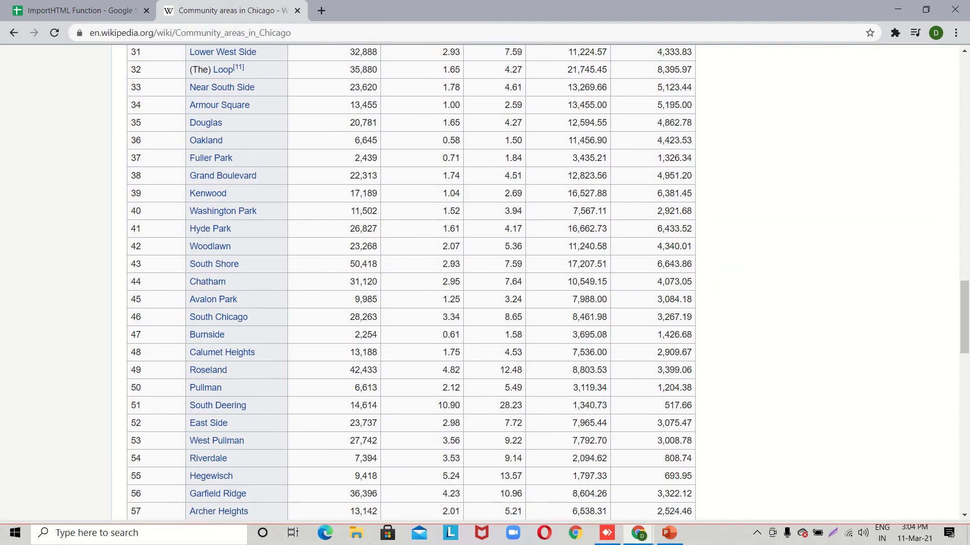
scroll(535, 281, "up", 10)
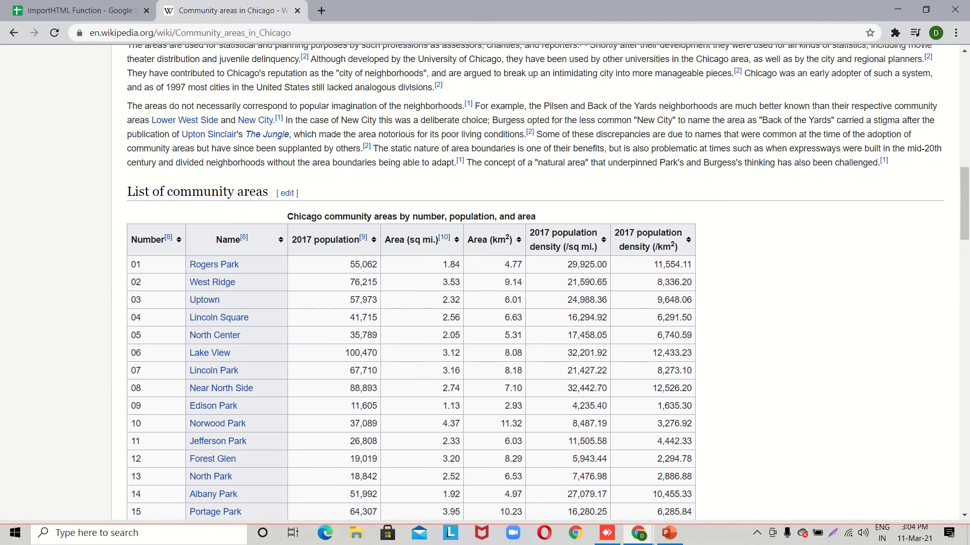
scroll(535, 282, "up", 9)
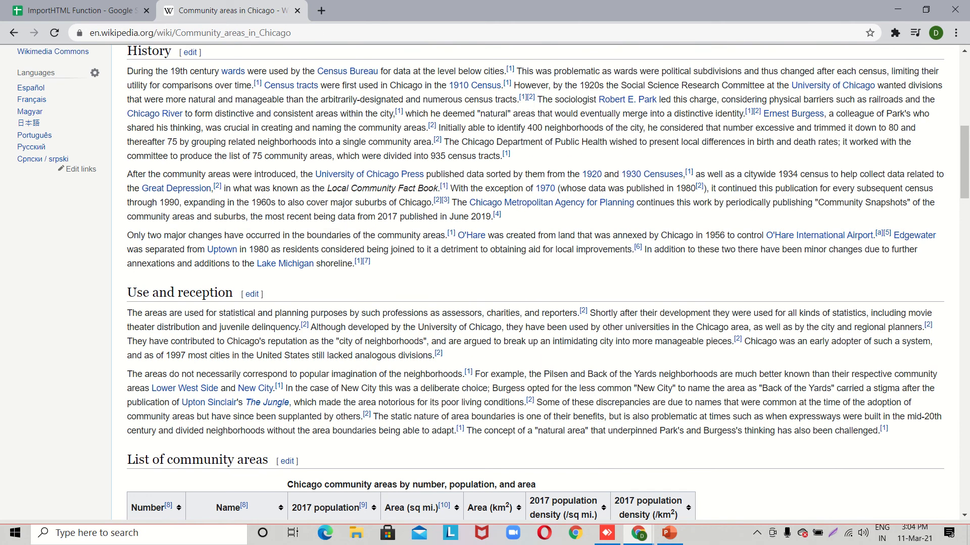
scroll(535, 281, "down", 11)
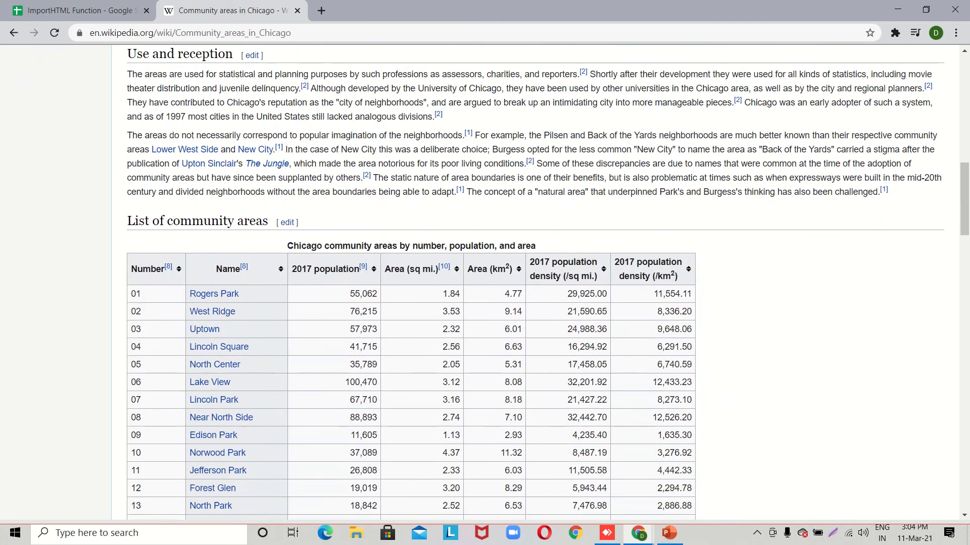
scroll(535, 282, "down", 12)
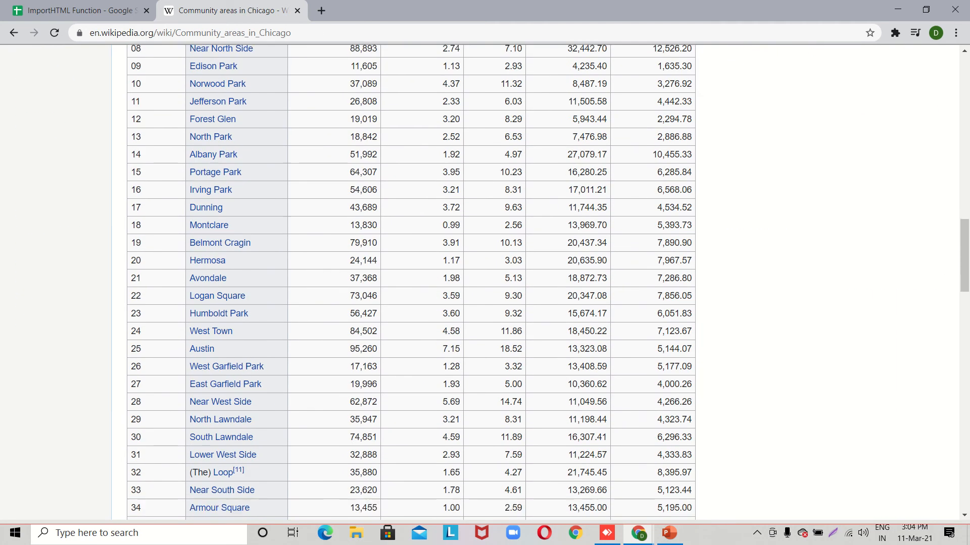
scroll(534, 281, "down", 14)
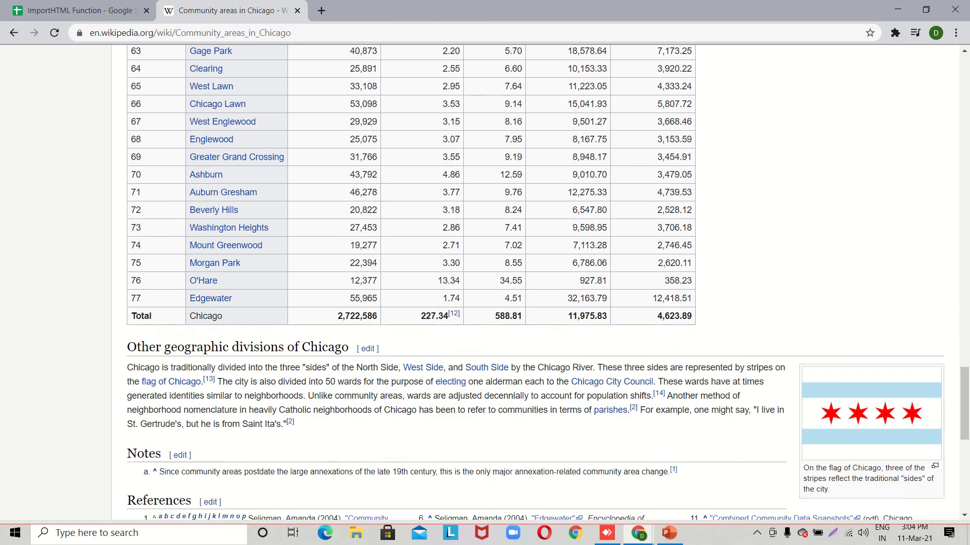
scroll(535, 280, "down", 3)
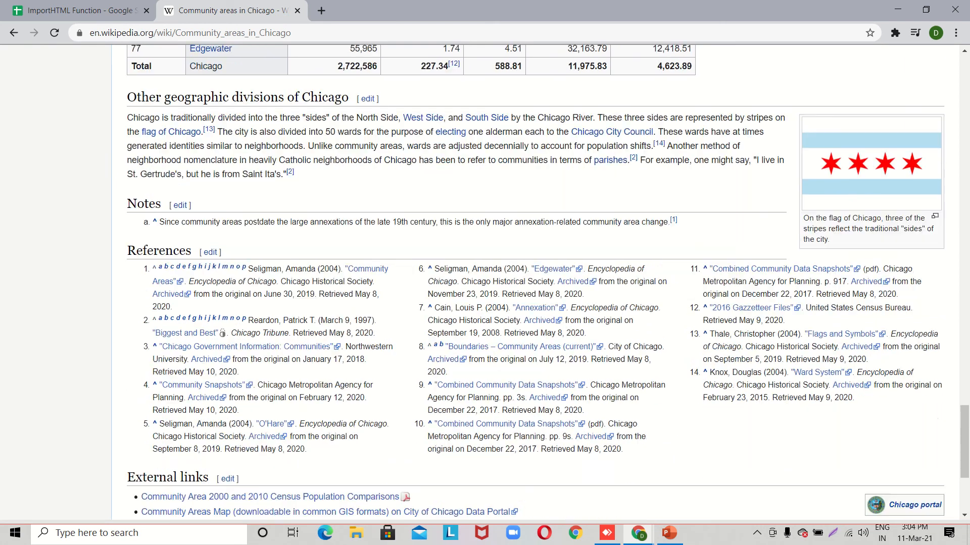
scroll(535, 282, "down", 3)
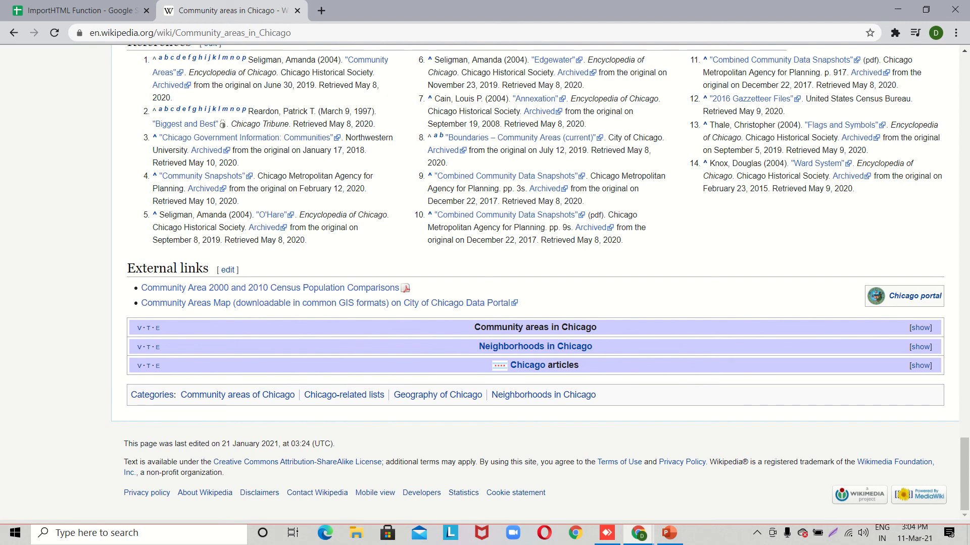
Expand the Community areas in Chicago navigation box below External links, examine its groups, and return to the spreadsheet
left_click(921, 328)
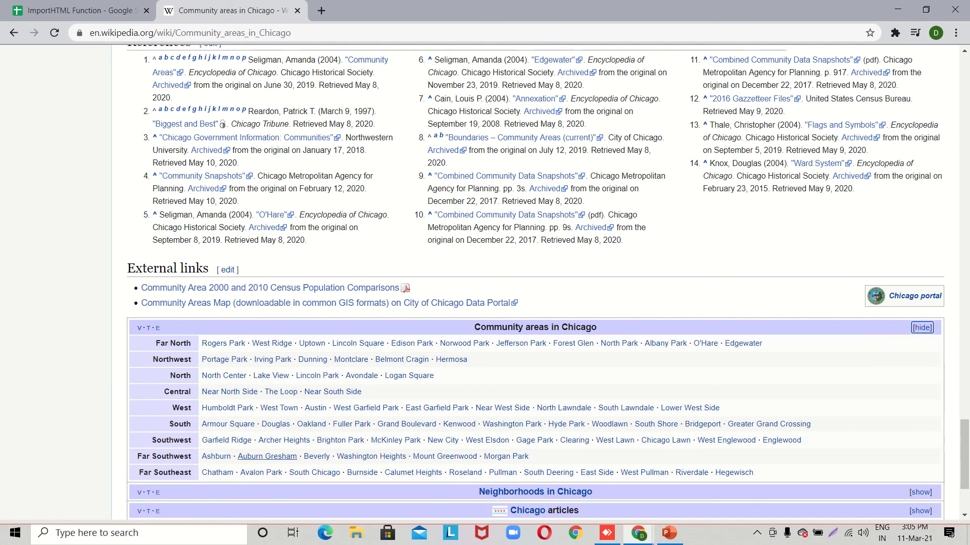
mouse_move(267, 456)
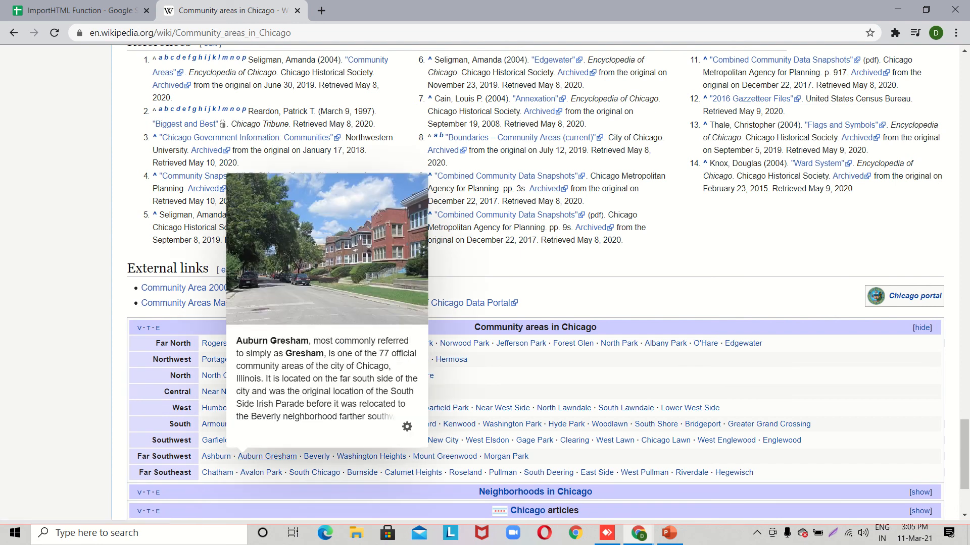
scroll(535, 282, "down", 3)
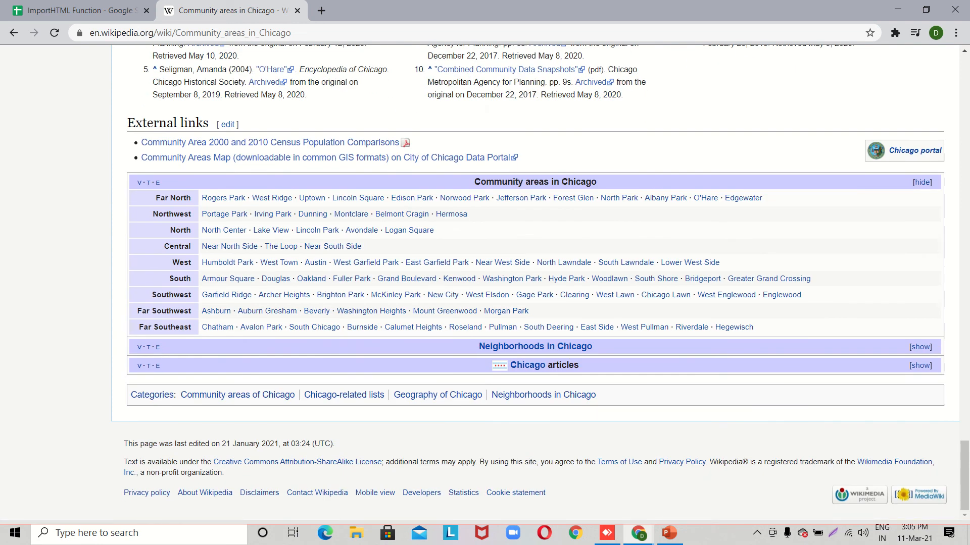
mouse_move(536, 346)
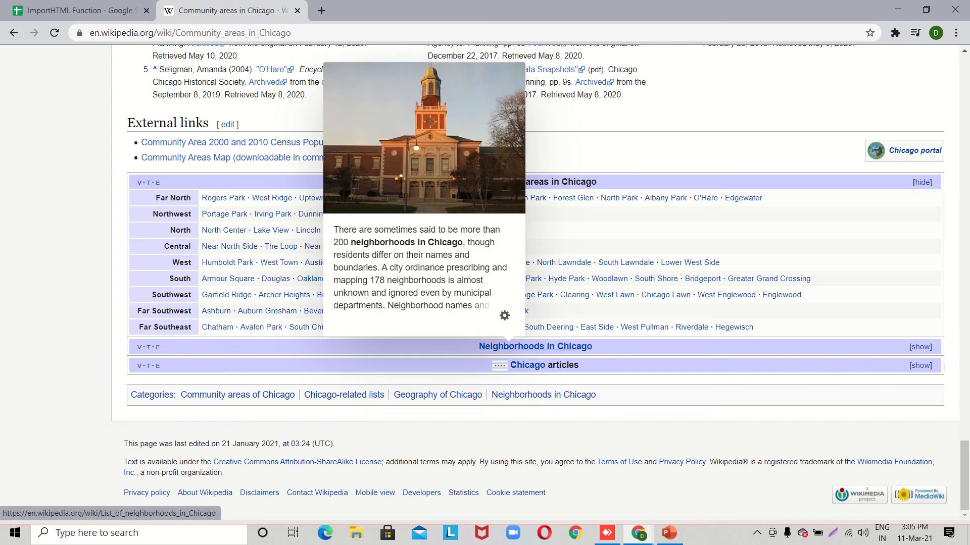
key("ctrl+1")
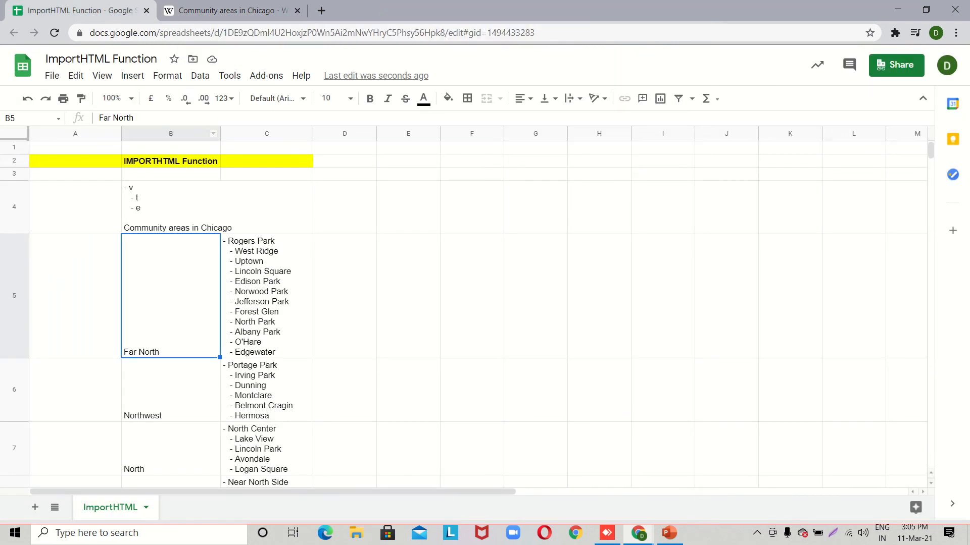
Try index 3 in the IMPORTHTML formula in B4, keeping the "table" query, to import the third table
double_click(170, 207)
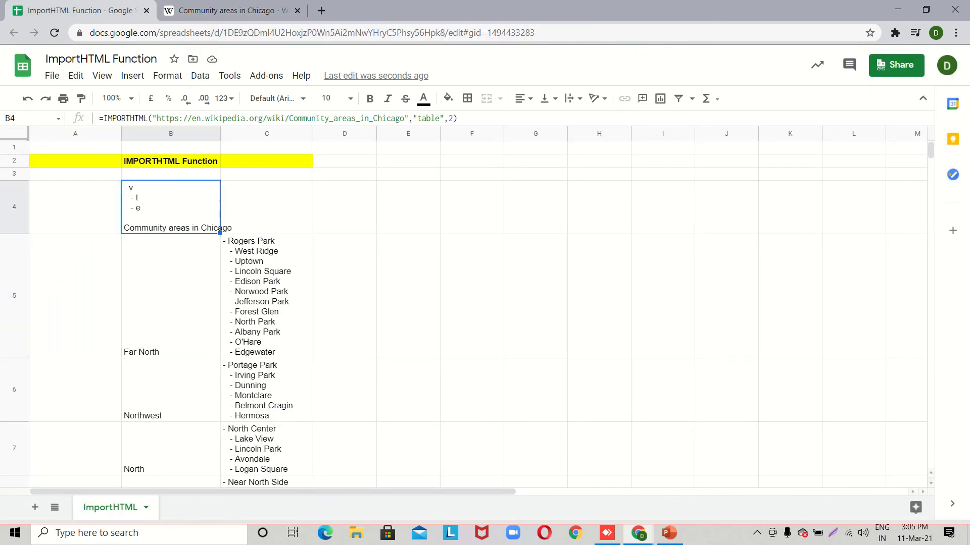
key("Left")
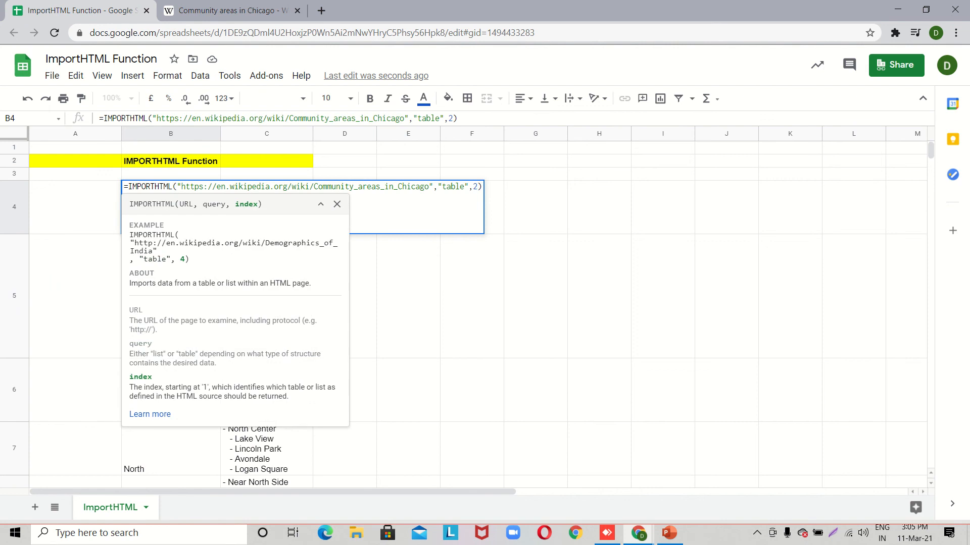
key("BackSpace")
type("3")
key("Return")
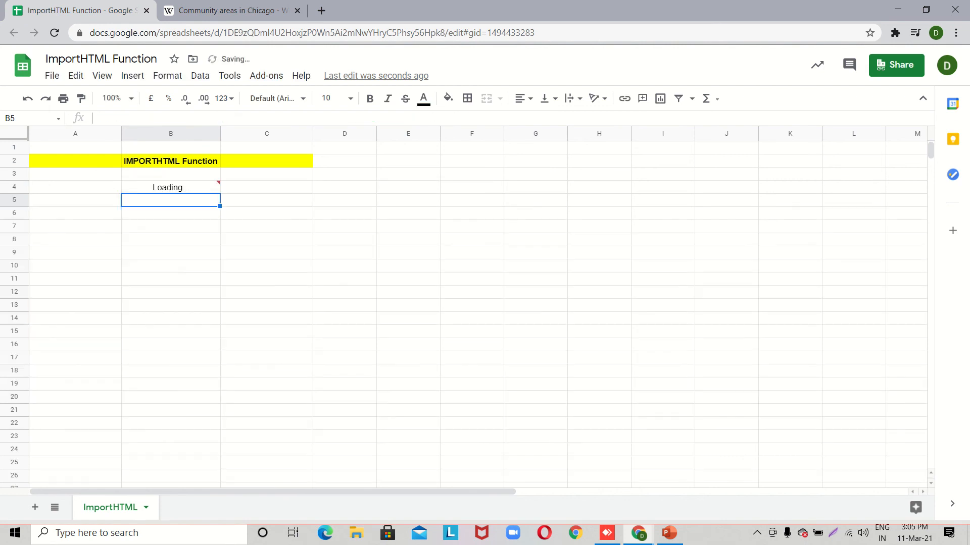
Look over the imported Neighborhoods in Chicago table, then undo the last index change in B4
left_click(171, 187)
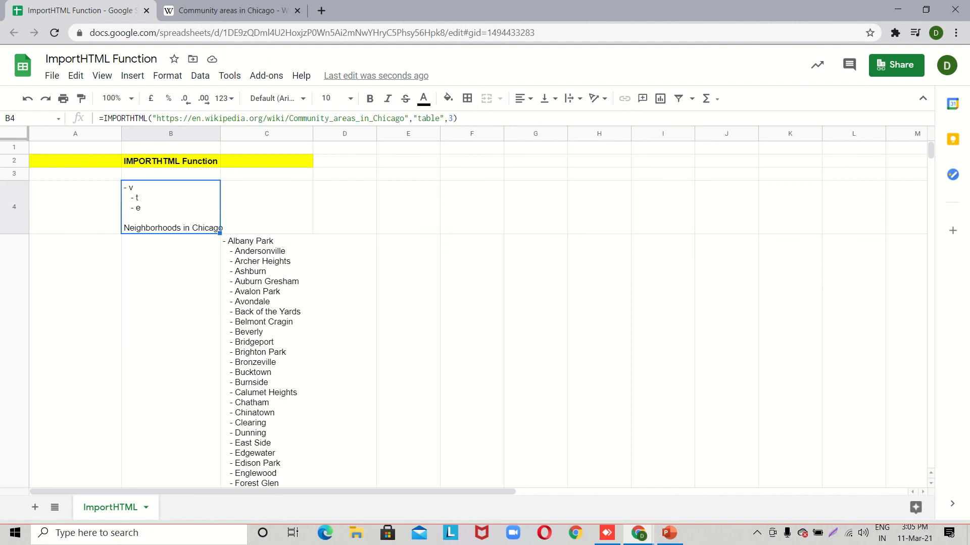
scroll(475, 308, "down", 5)
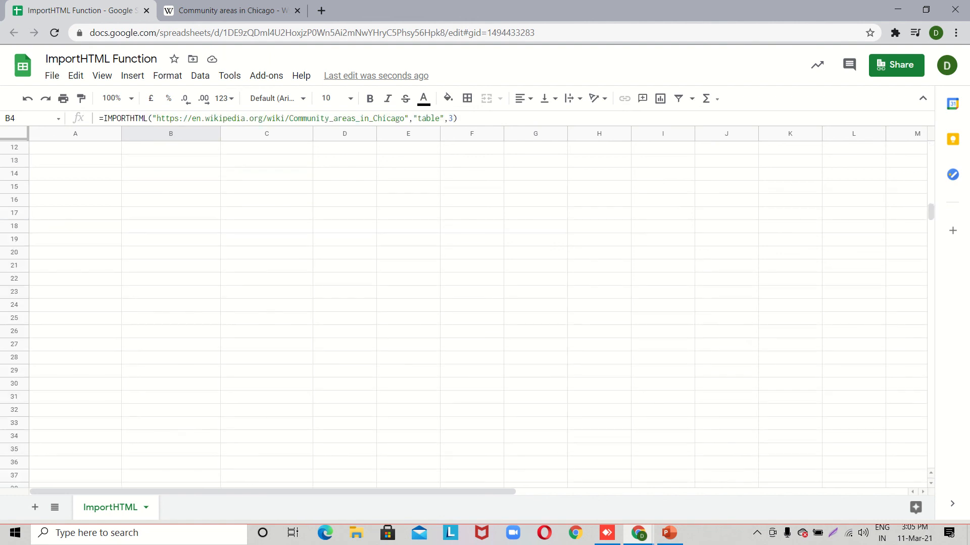
scroll(475, 308, "up", 5)
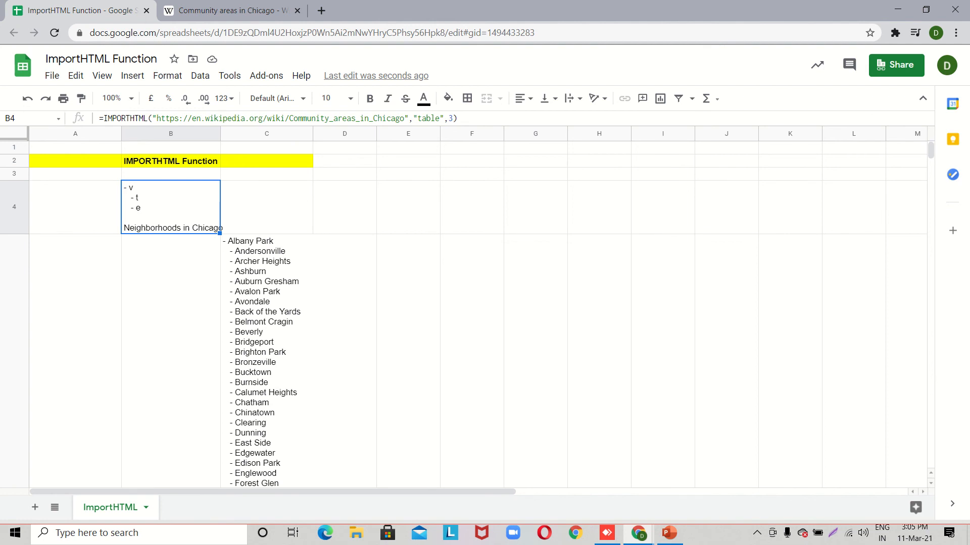
key("ctrl+z")
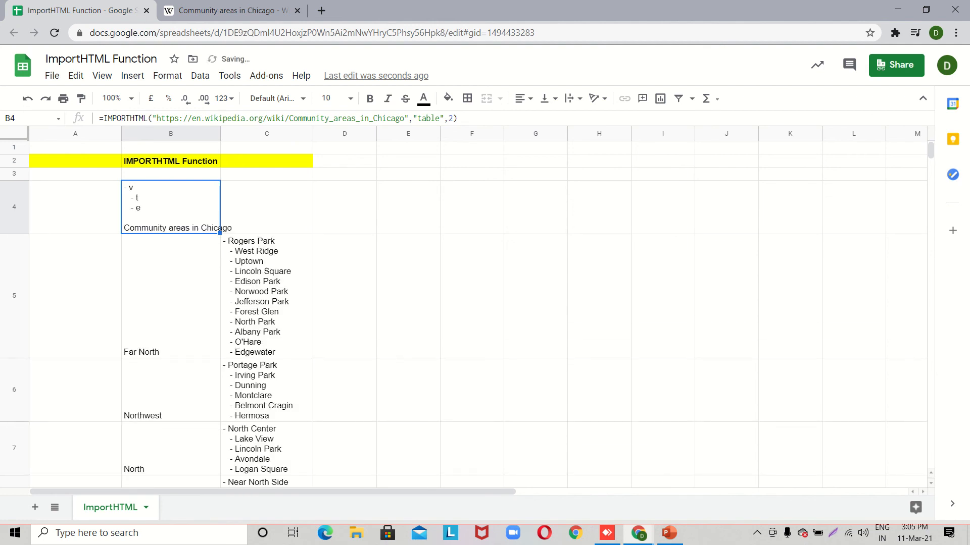
Set the index argument of the IMPORTHTML formula in B4 to 1, keeping the "table" query
key("Return")
key("Left")
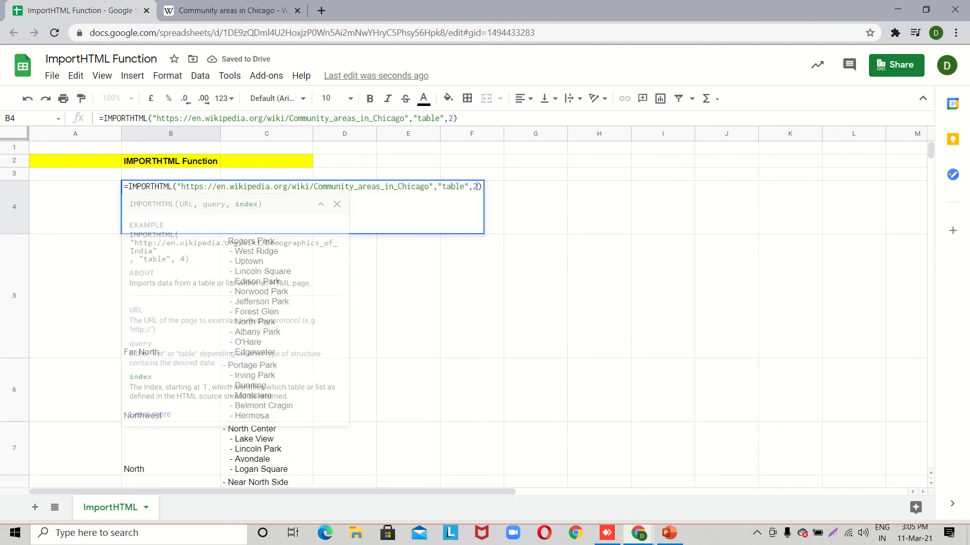
key("BackSpace")
type("1")
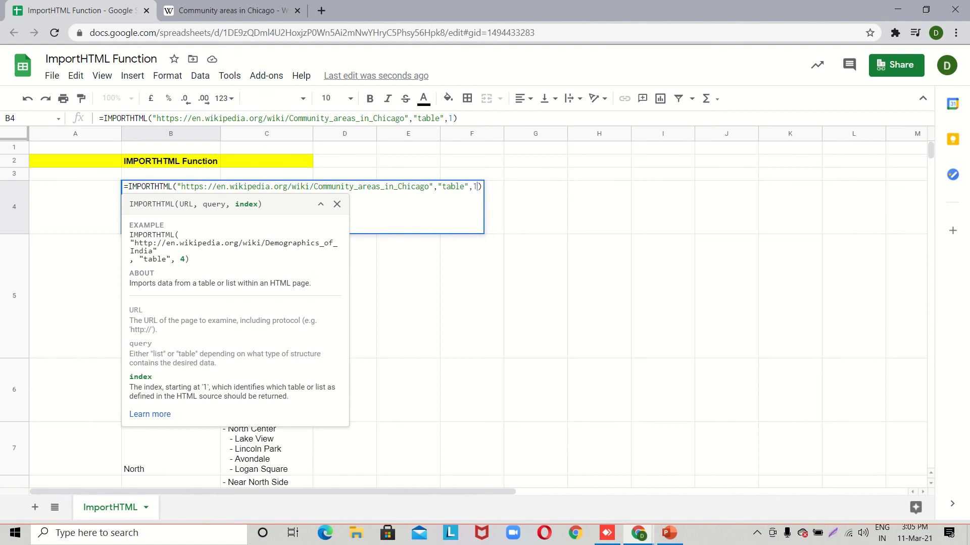
key("Return")
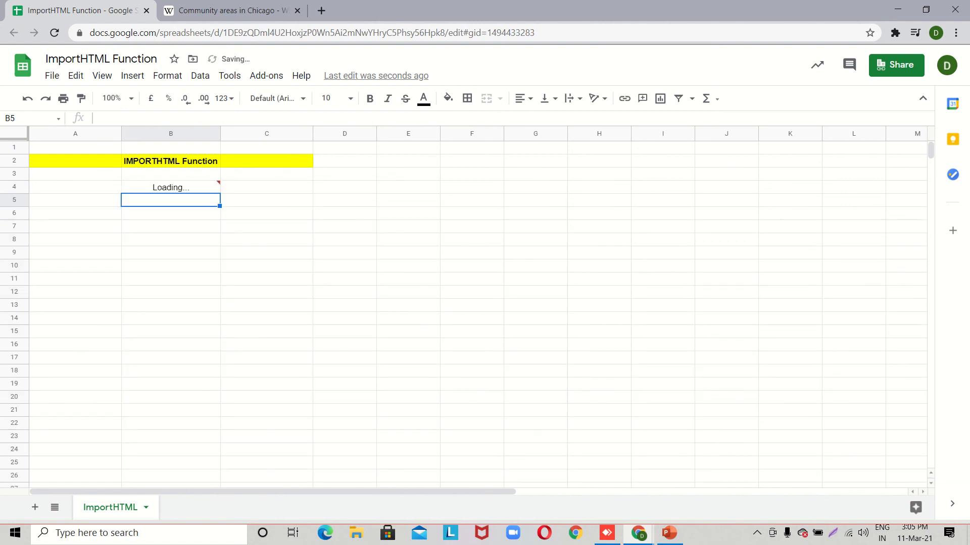
key("Up")
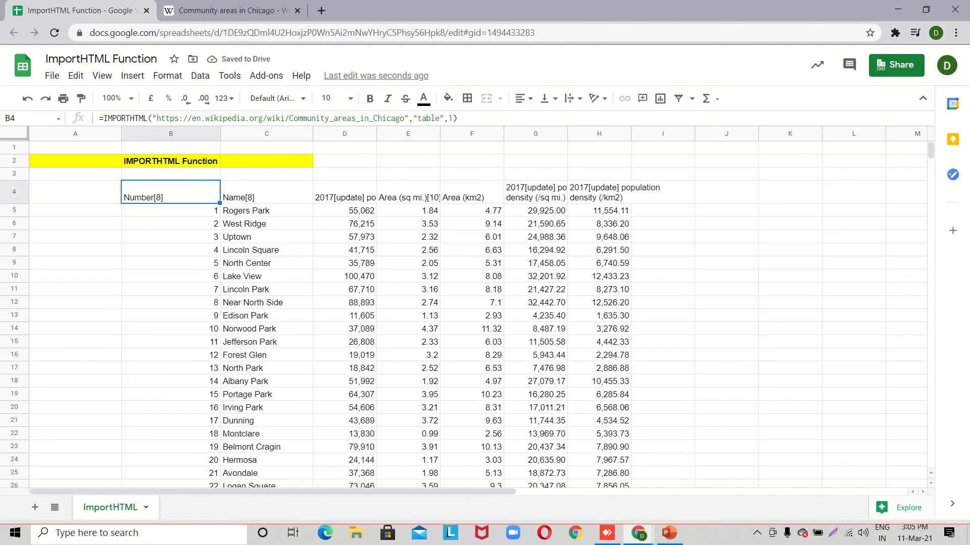
Review the column headers of the imported community areas table in row 4 and return to B4
key("Right")
key("Right")
key("Right")
key("Right")
key("Right")
key("Right")
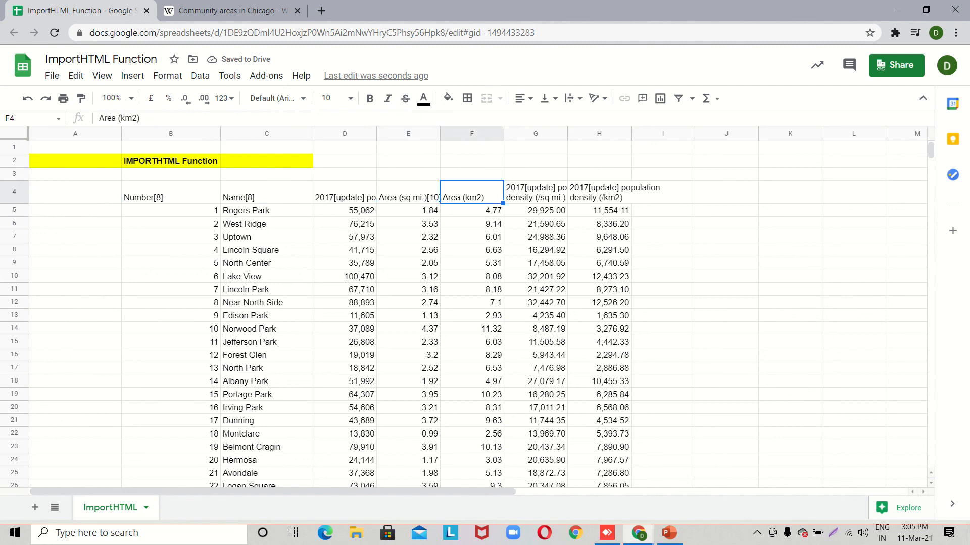
key("ctrl+Left")
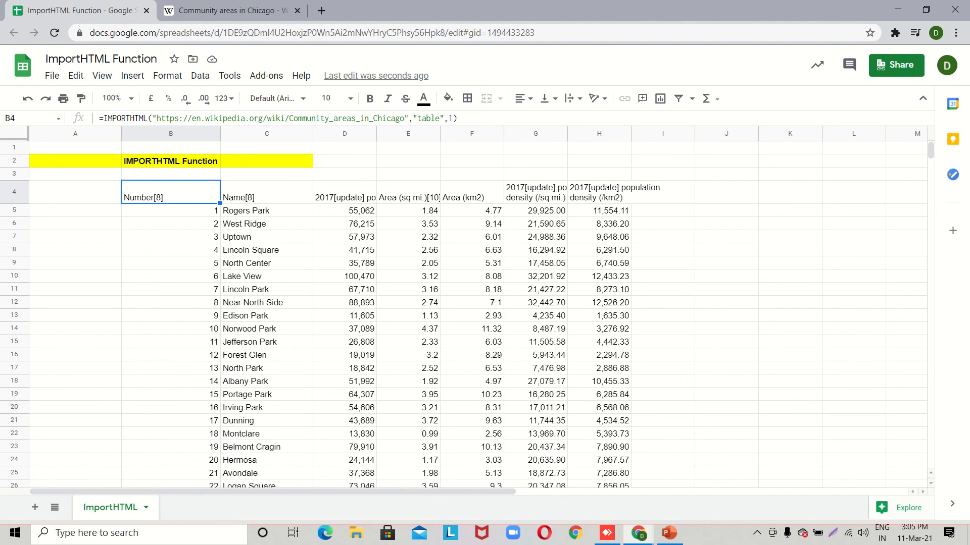
mouse_move(440, 10)
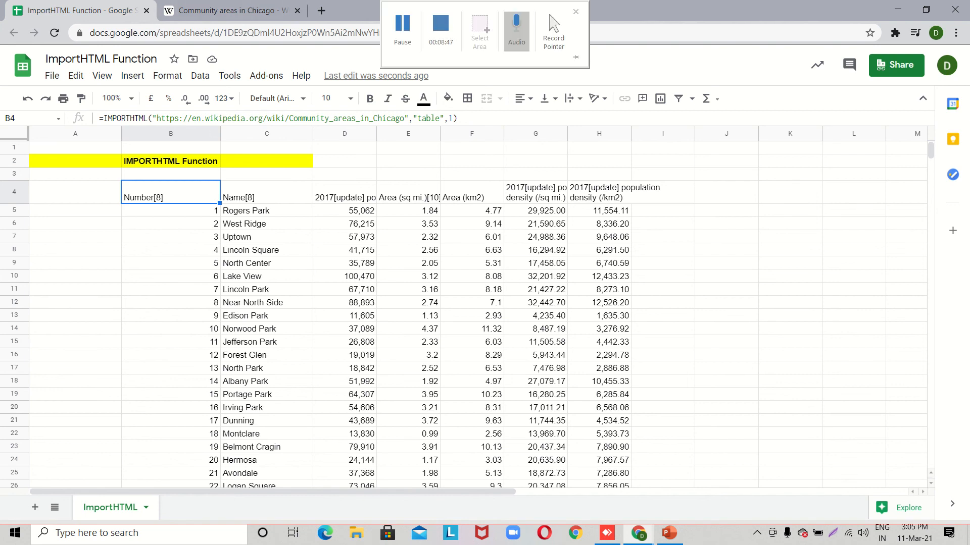